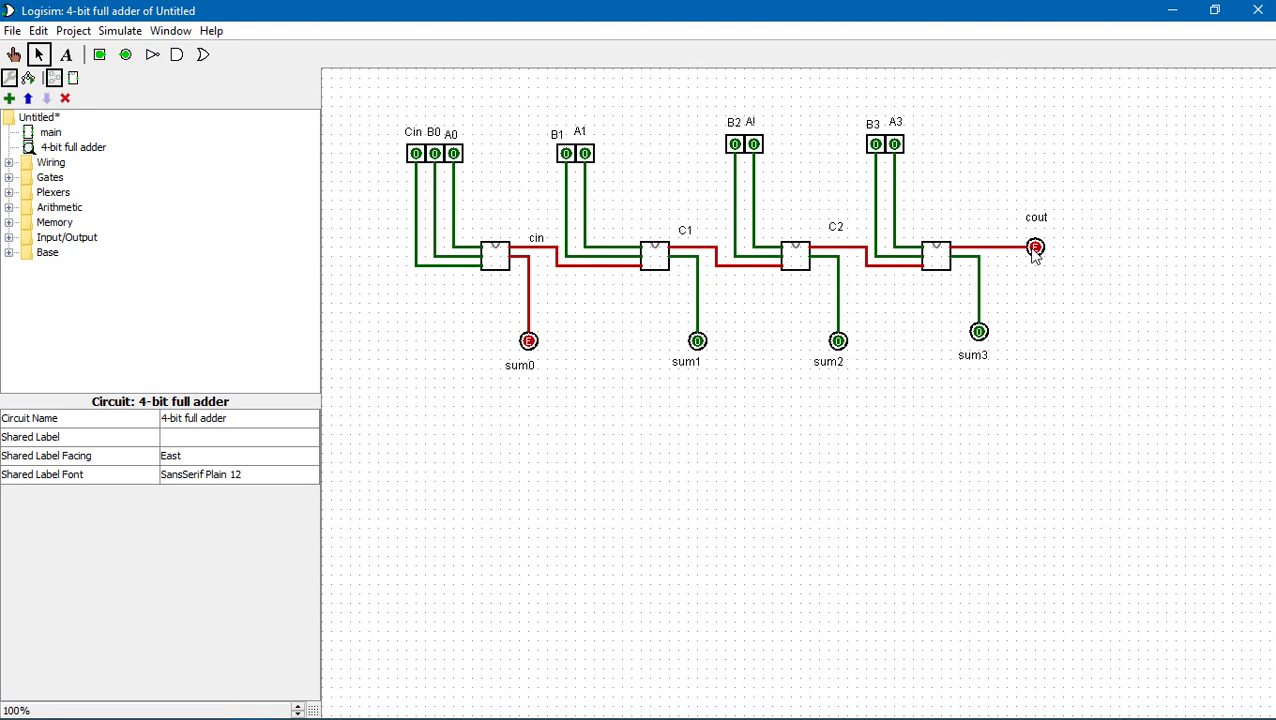
- Delete the entire existing adder circuit from the 4-bit full adder canvas
{"action": "left_click_drag", "start_coordinate": [374, 99], "coordinate": [1170, 452]}
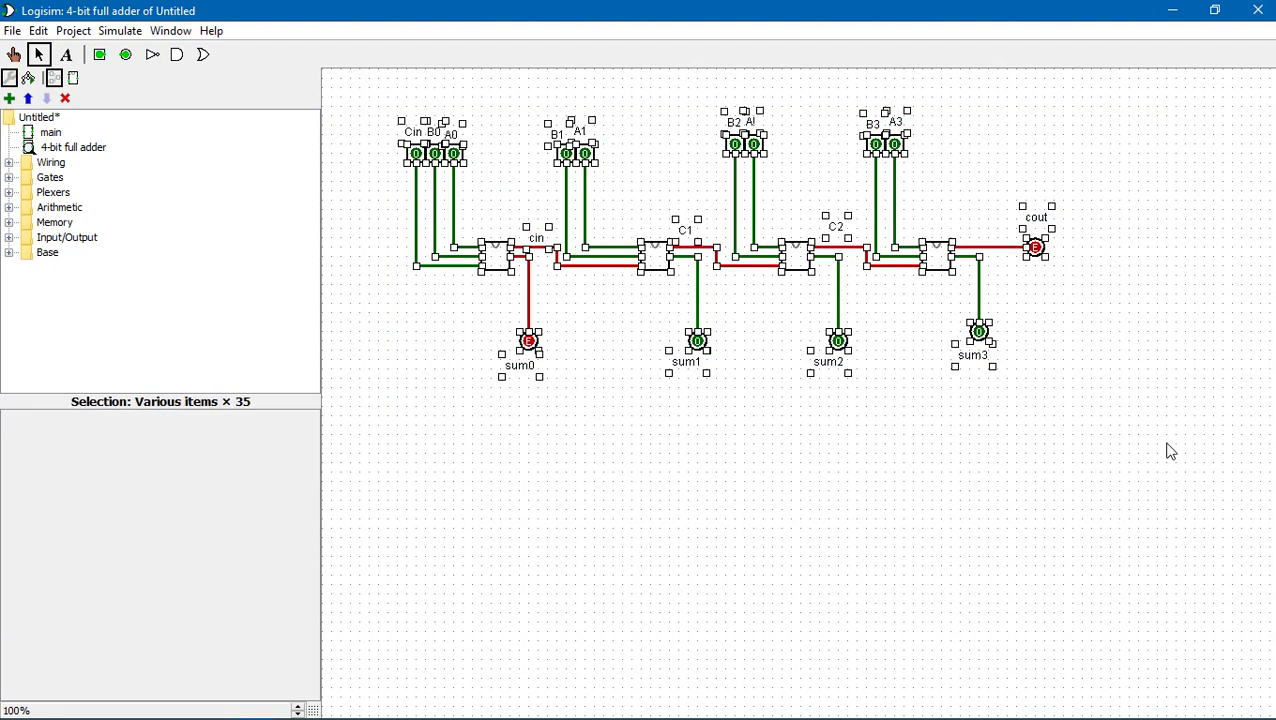
{"action": "key", "text": "Delete"}
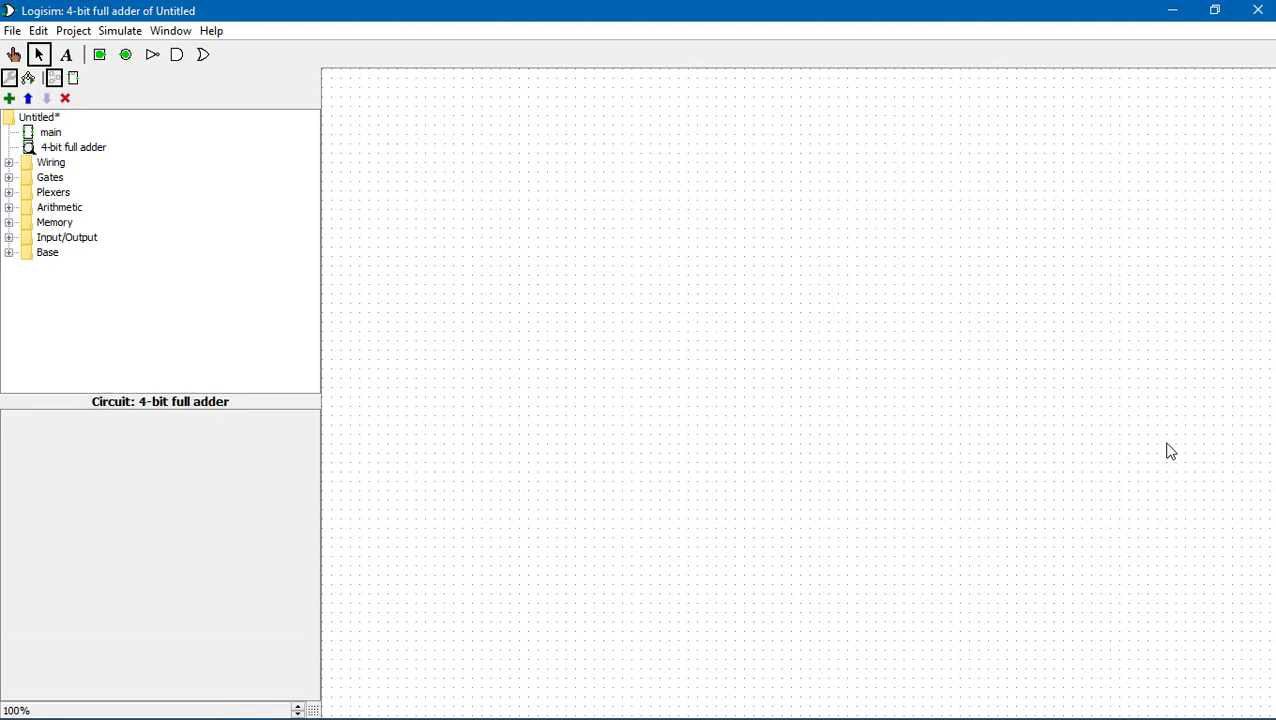
- Place four instances of the main subcircuit side by side in one horizontal row on the empty canvas
{"action": "left_click", "coordinate": [55, 137]}
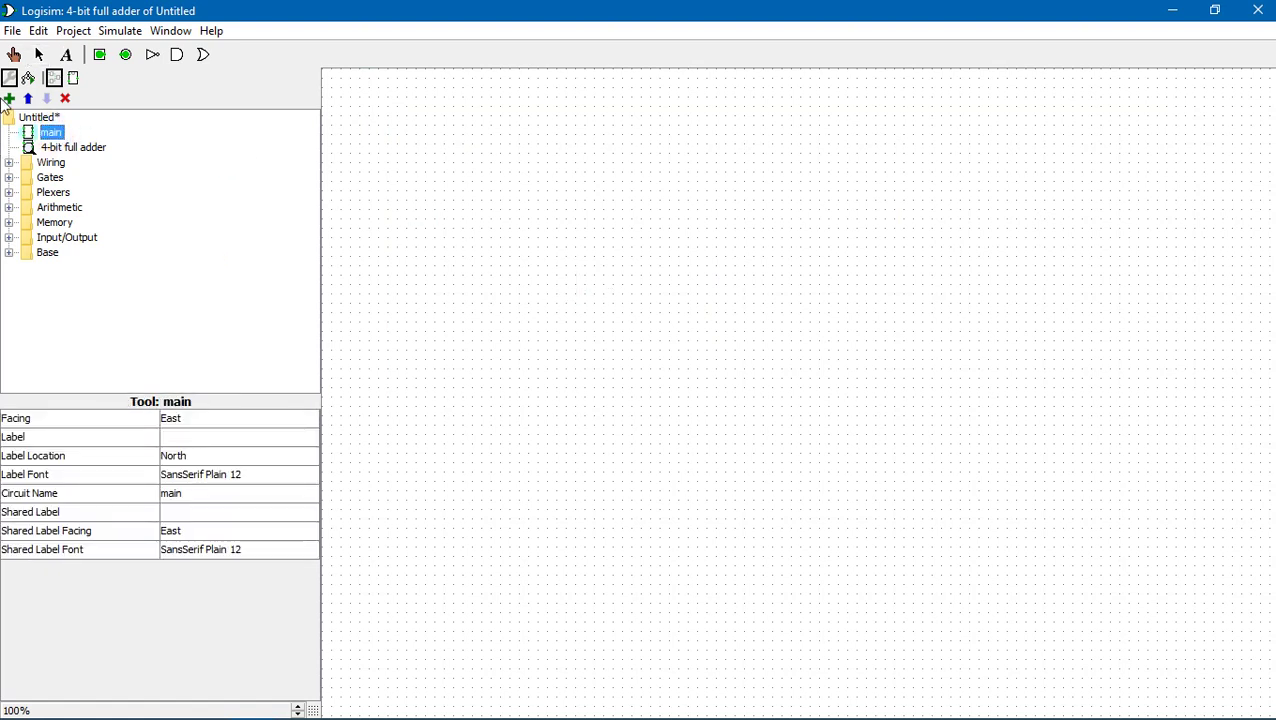
{"action": "left_click", "coordinate": [544, 288]}
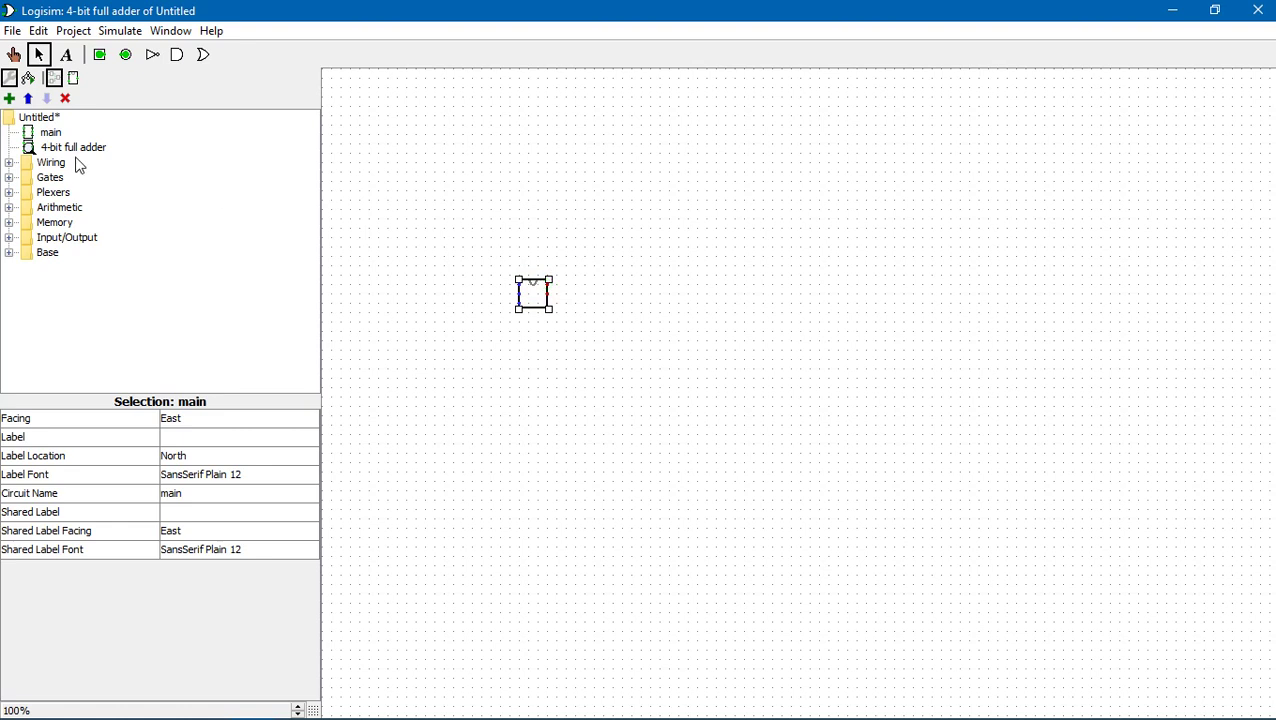
{"action": "left_click", "coordinate": [52, 134]}
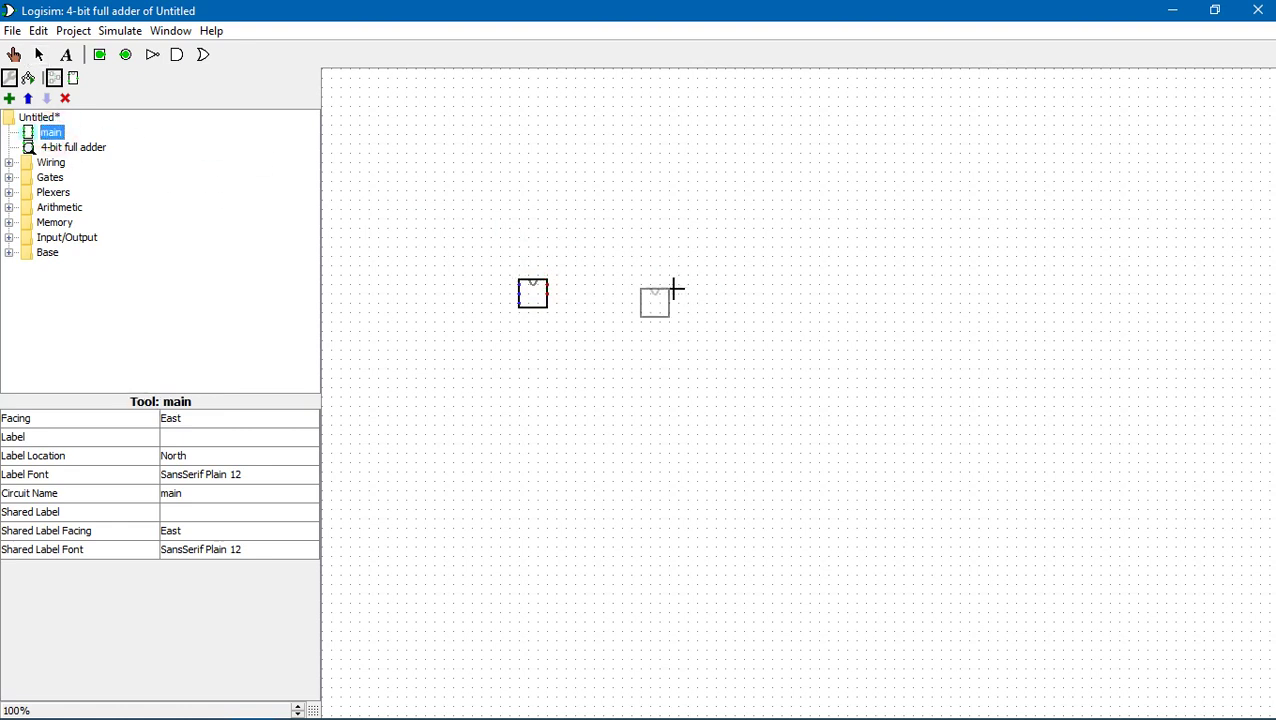
{"action": "left_click", "coordinate": [683, 281]}
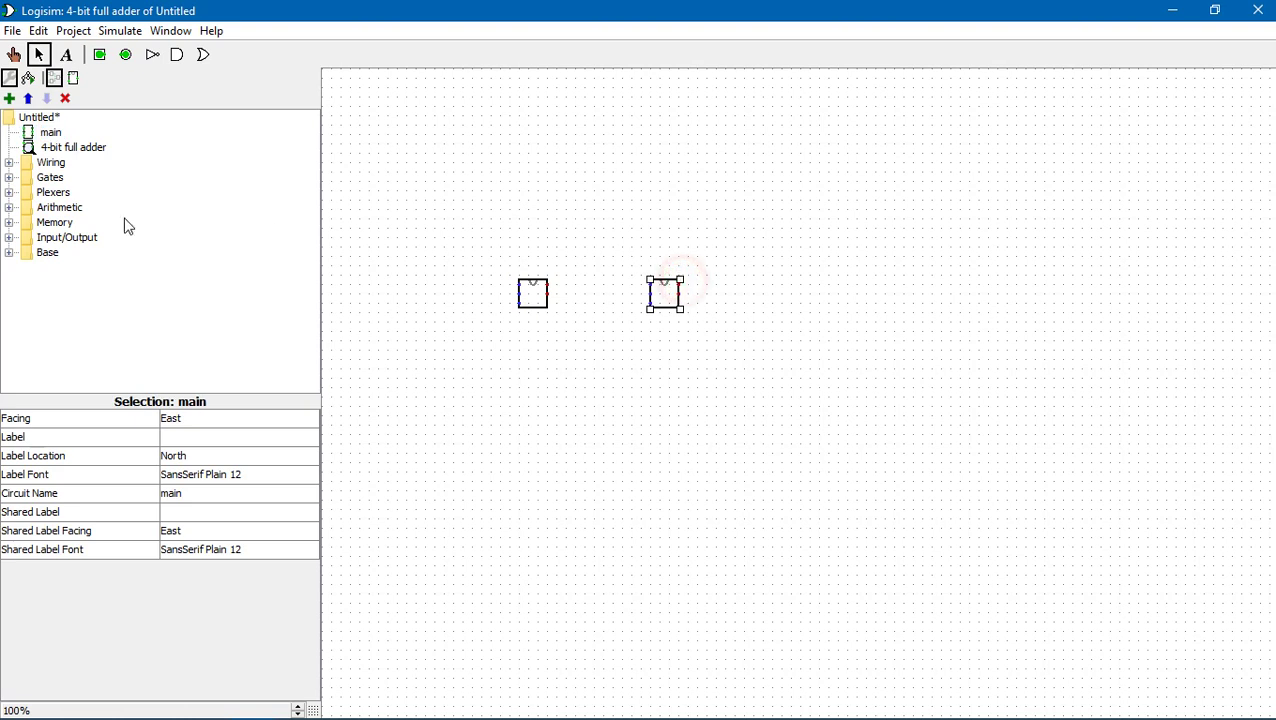
{"action": "left_click", "coordinate": [50, 133]}
{"action": "left_click", "coordinate": [809, 285]}
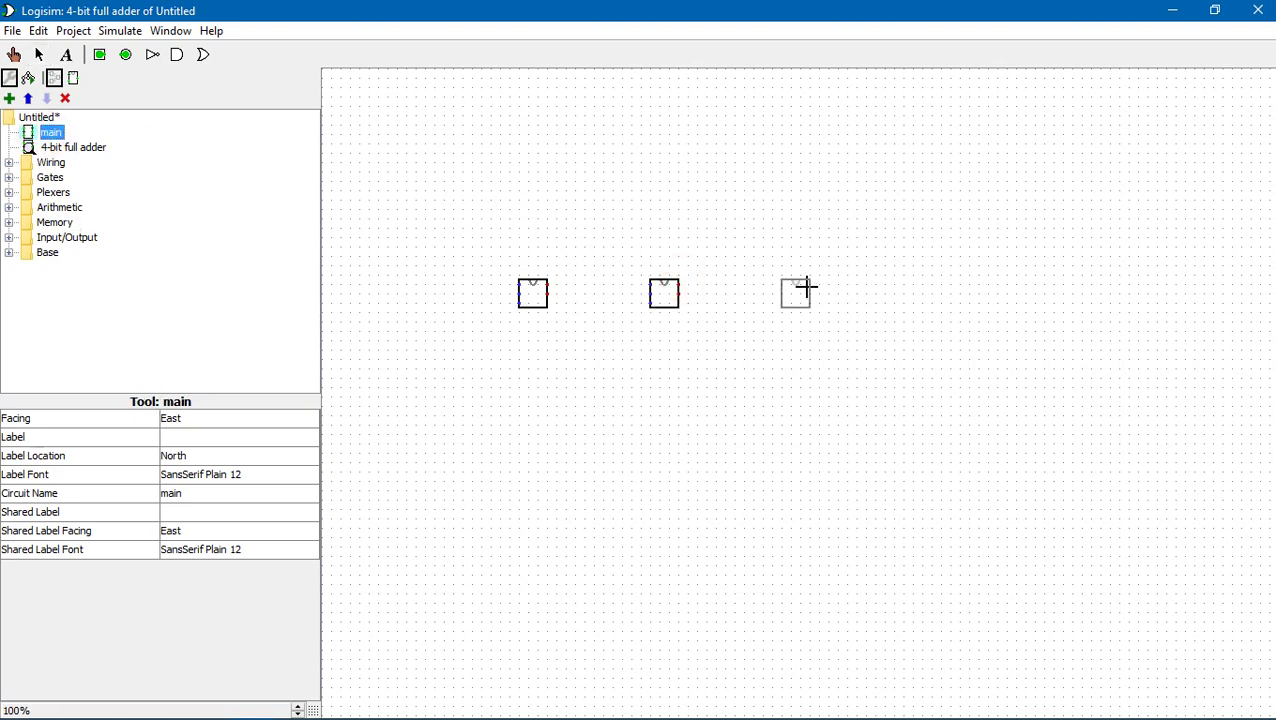
{"action": "left_click", "coordinate": [50, 133]}
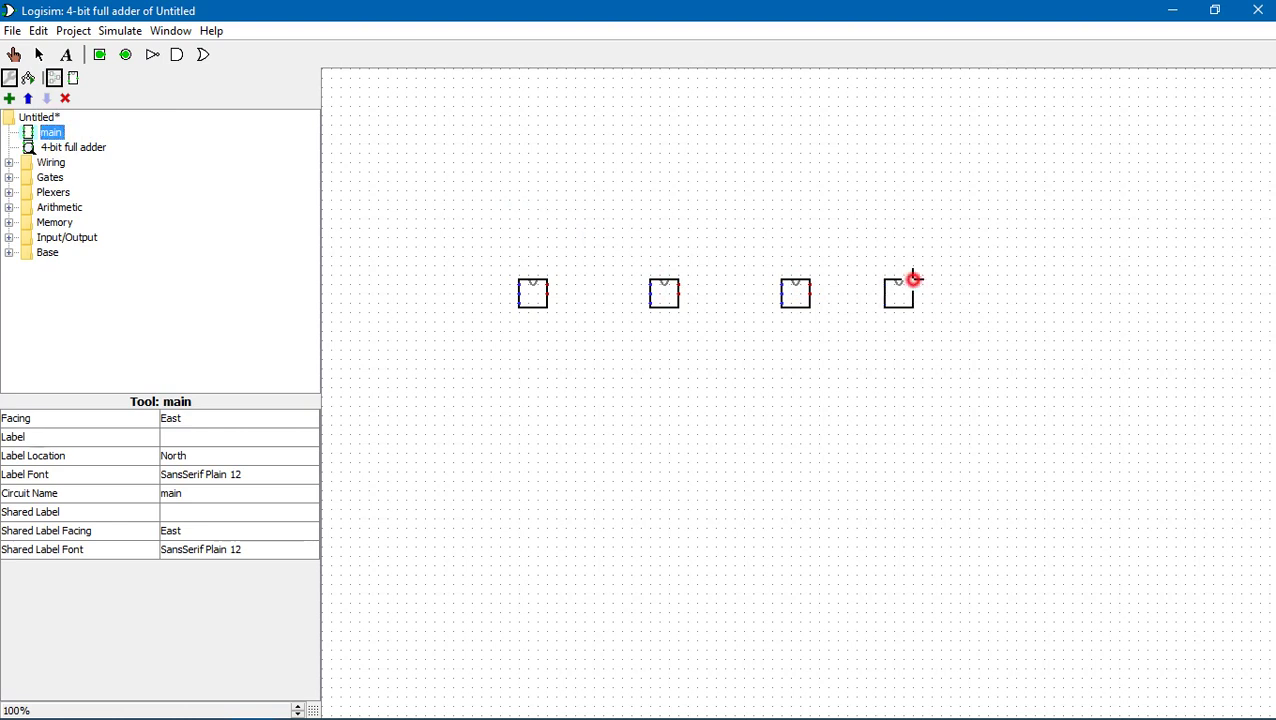
{"action": "left_click", "coordinate": [913, 280]}
- Spread out the row by moving the first main subcircuit further left and the fourth one further right
{"action": "left_click", "coordinate": [530, 294]}
{"action": "left_click_drag", "start_coordinate": [509, 294], "coordinate": [490, 298]}
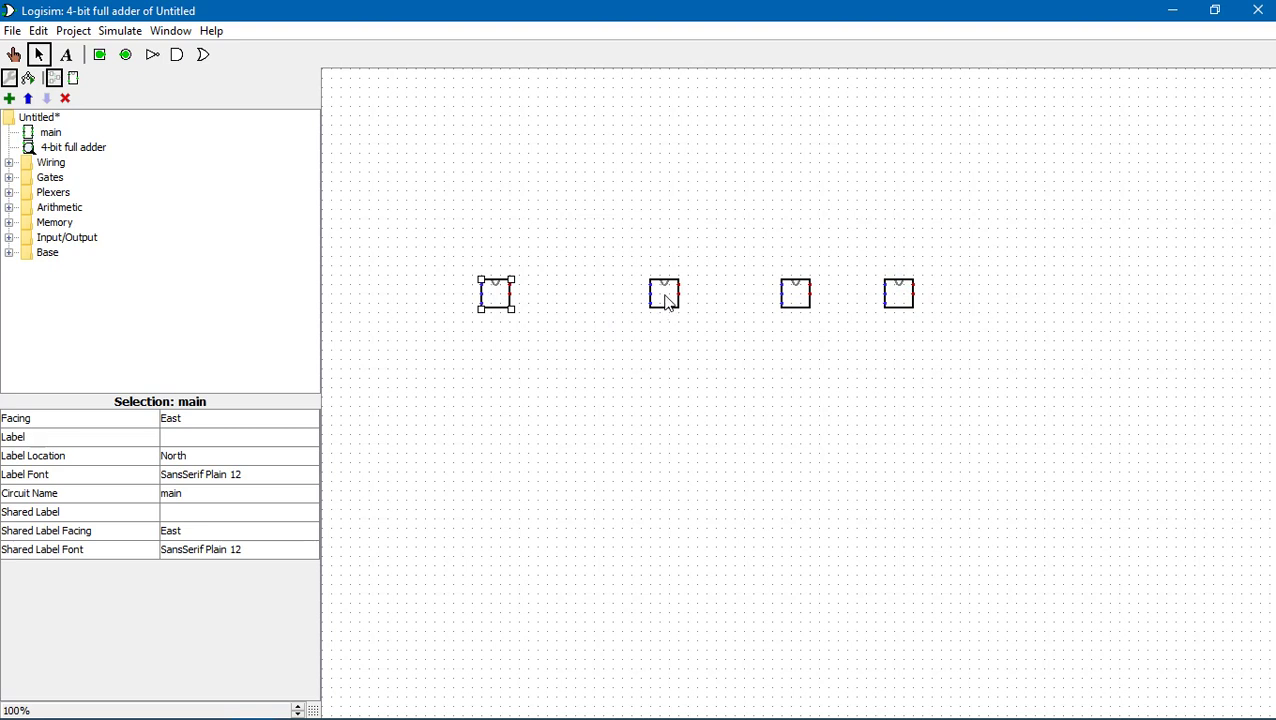
{"action": "left_click_drag", "start_coordinate": [898, 292], "coordinate": [936, 293]}
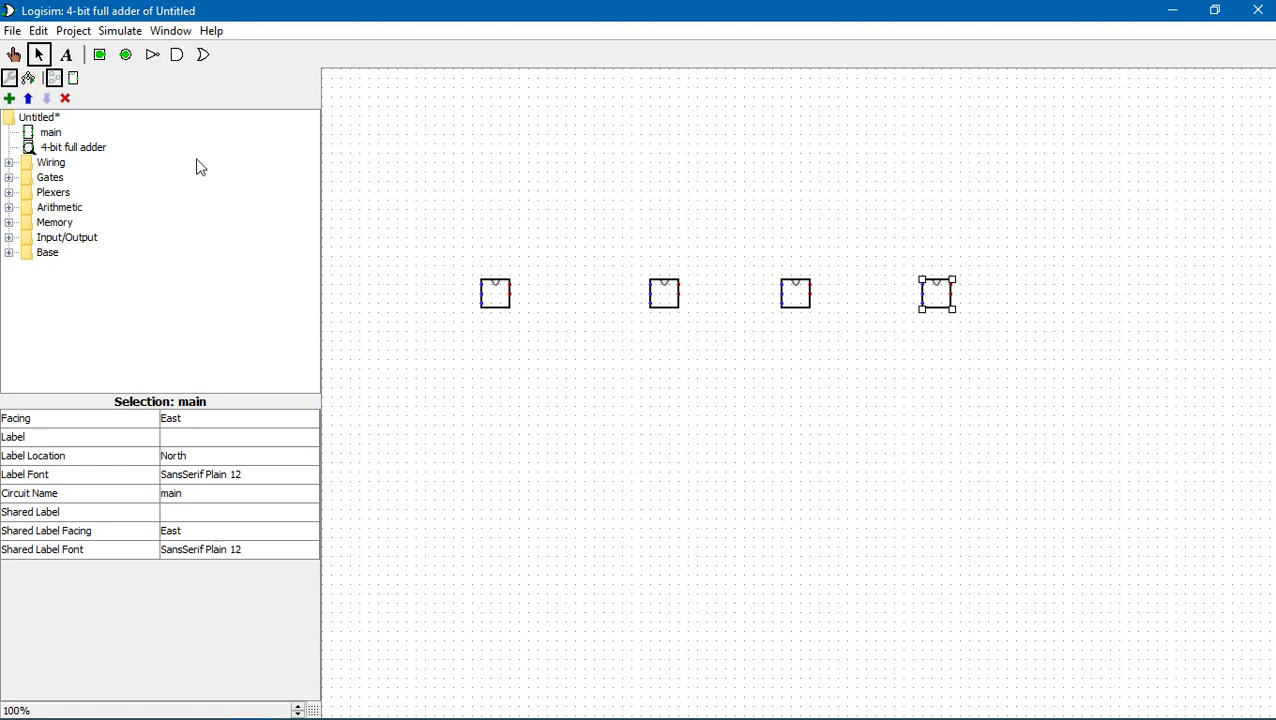
- Add two adjacent input pins above the first main subcircuit and another adjacent pair above the second
{"action": "left_click", "coordinate": [100, 54]}
{"action": "left_click", "coordinate": [440, 172]}
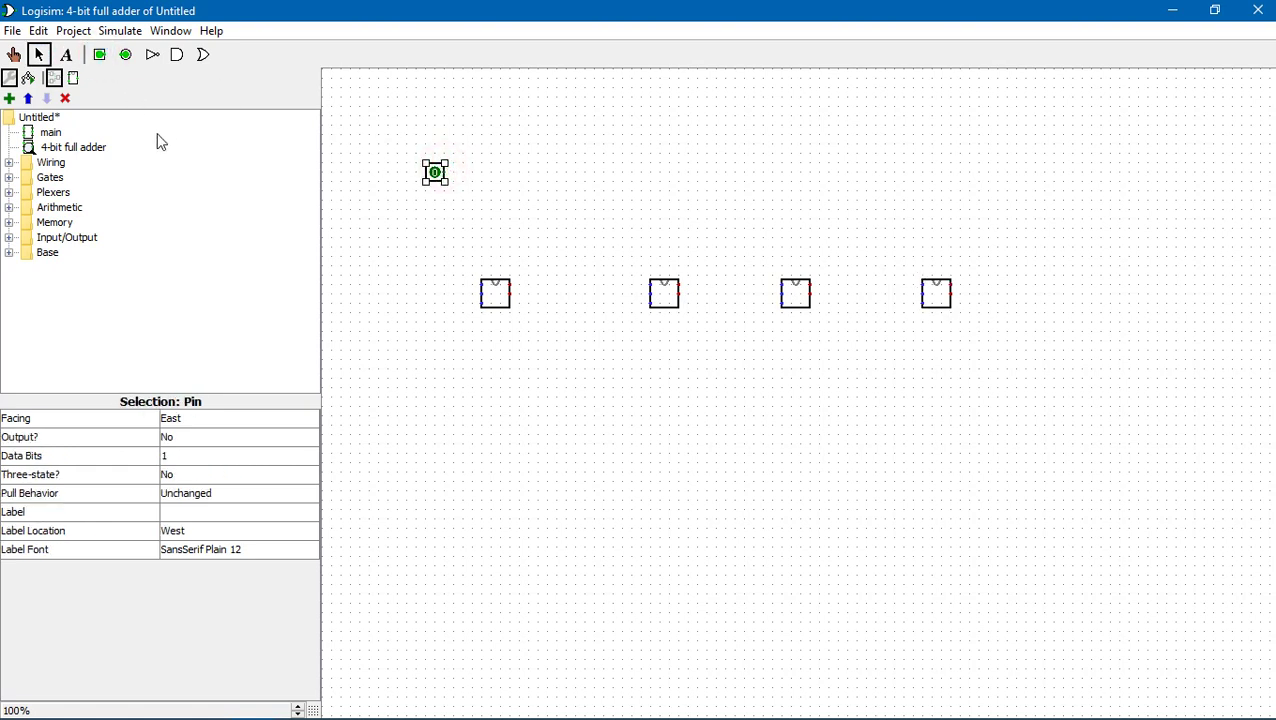
{"action": "left_click", "coordinate": [100, 54]}
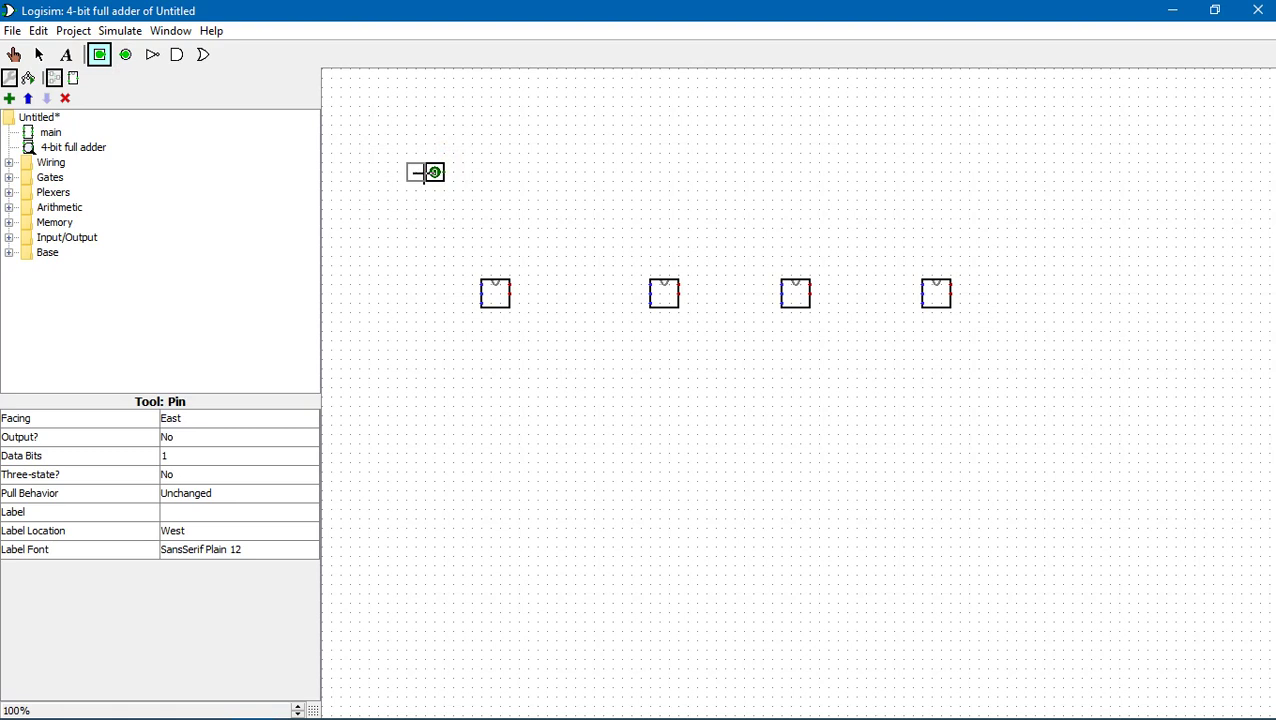
{"action": "left_click", "coordinate": [424, 172]}
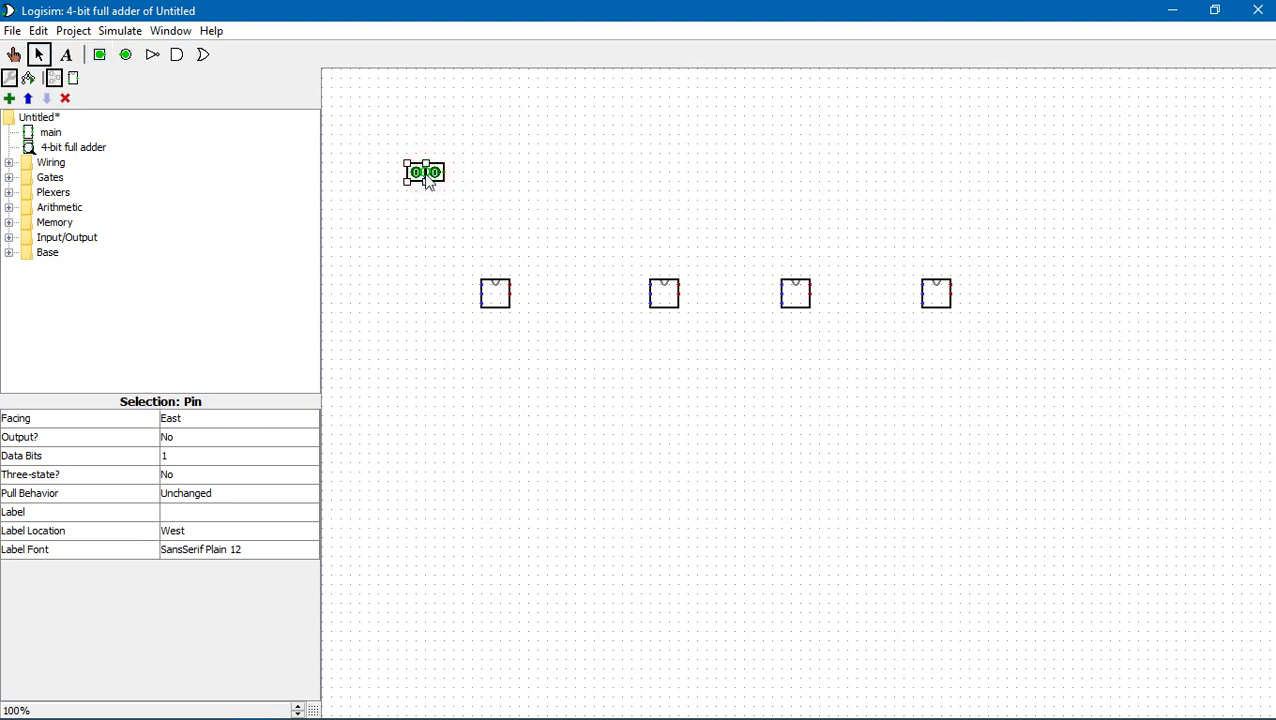
{"action": "left_click", "coordinate": [102, 58]}
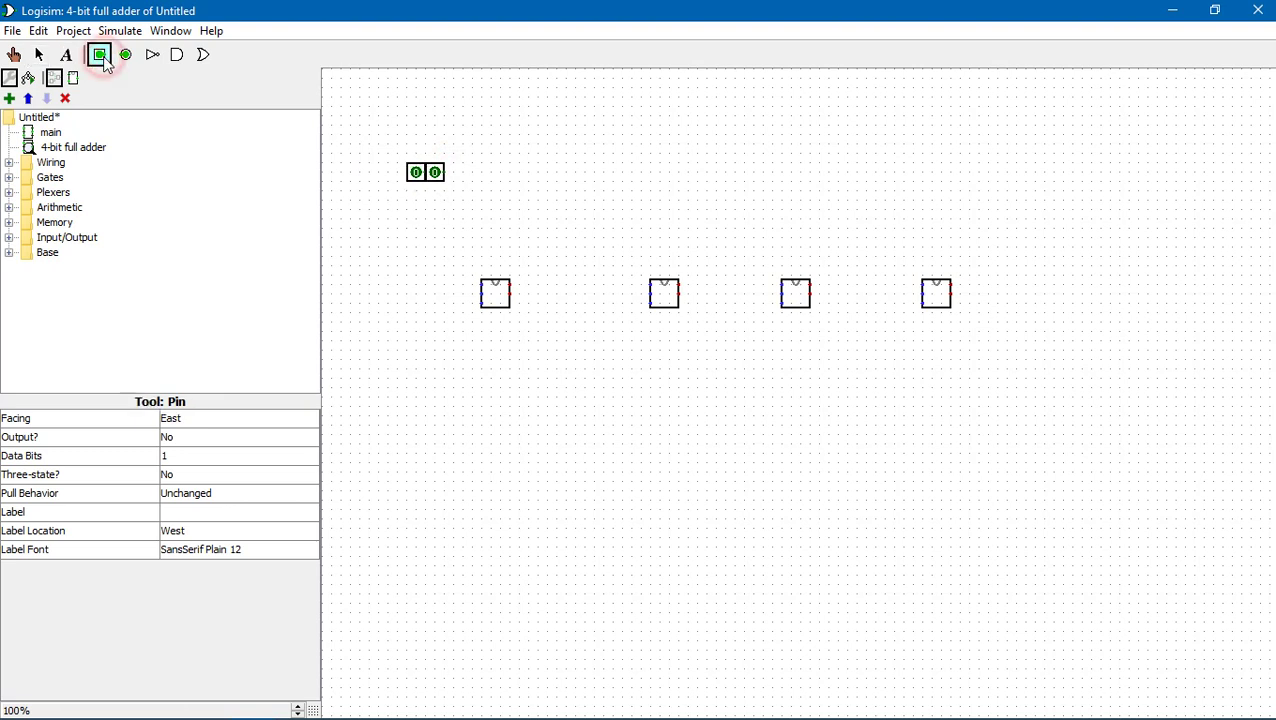
{"action": "left_click", "coordinate": [625, 172]}
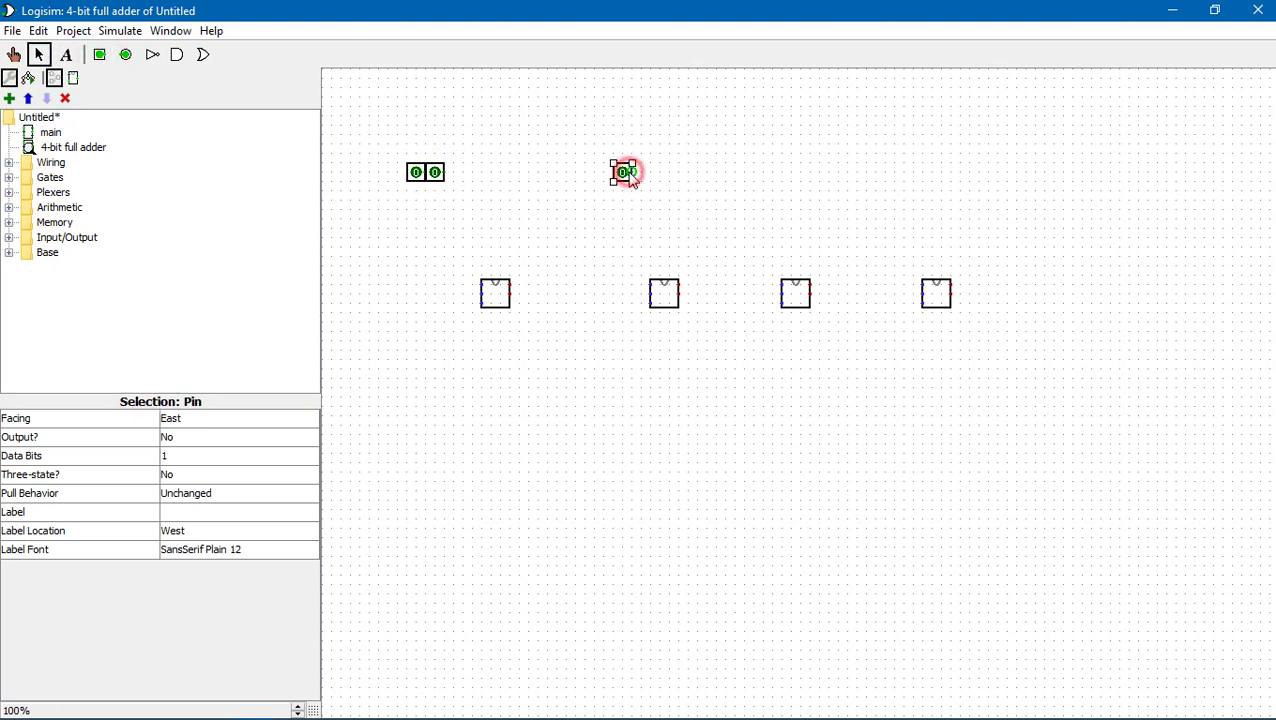
{"action": "left_click", "coordinate": [101, 56]}
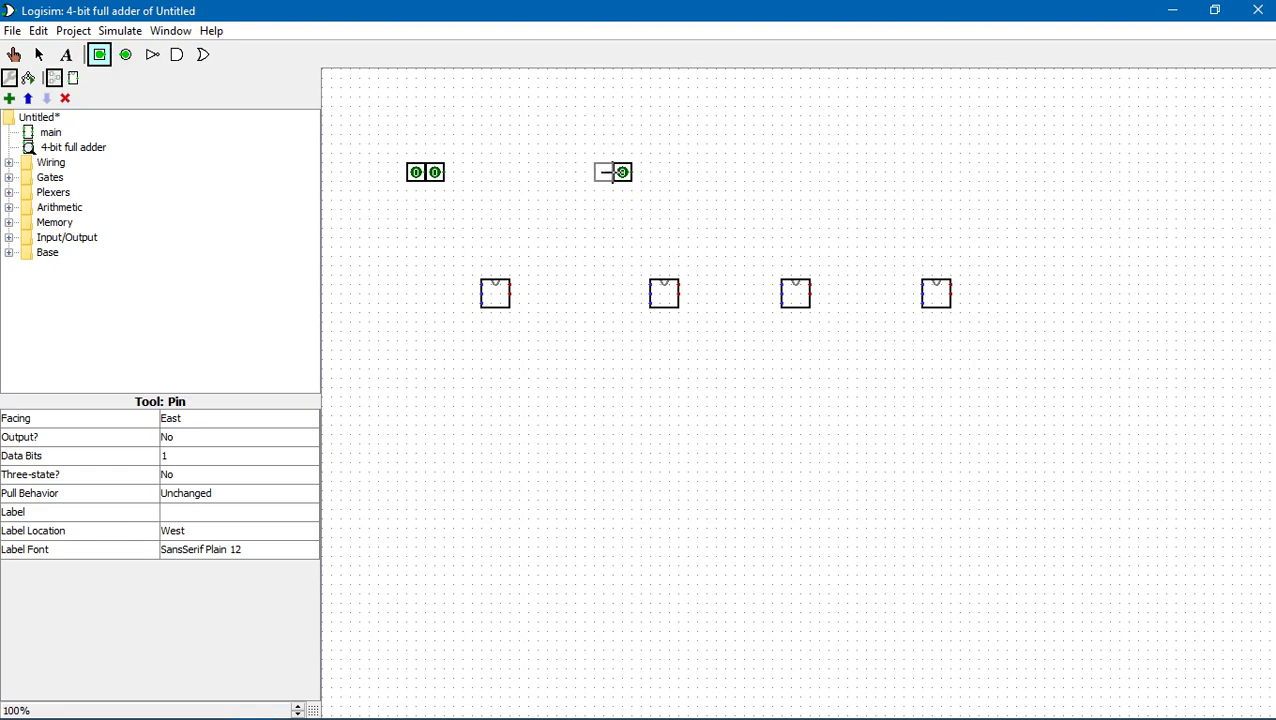
{"action": "left_click", "coordinate": [613, 172]}
- Add an adjacent pair of input pins above the third main subcircuit and another pair above the fourth, level with the existing pins
{"action": "left_click", "coordinate": [100, 56]}
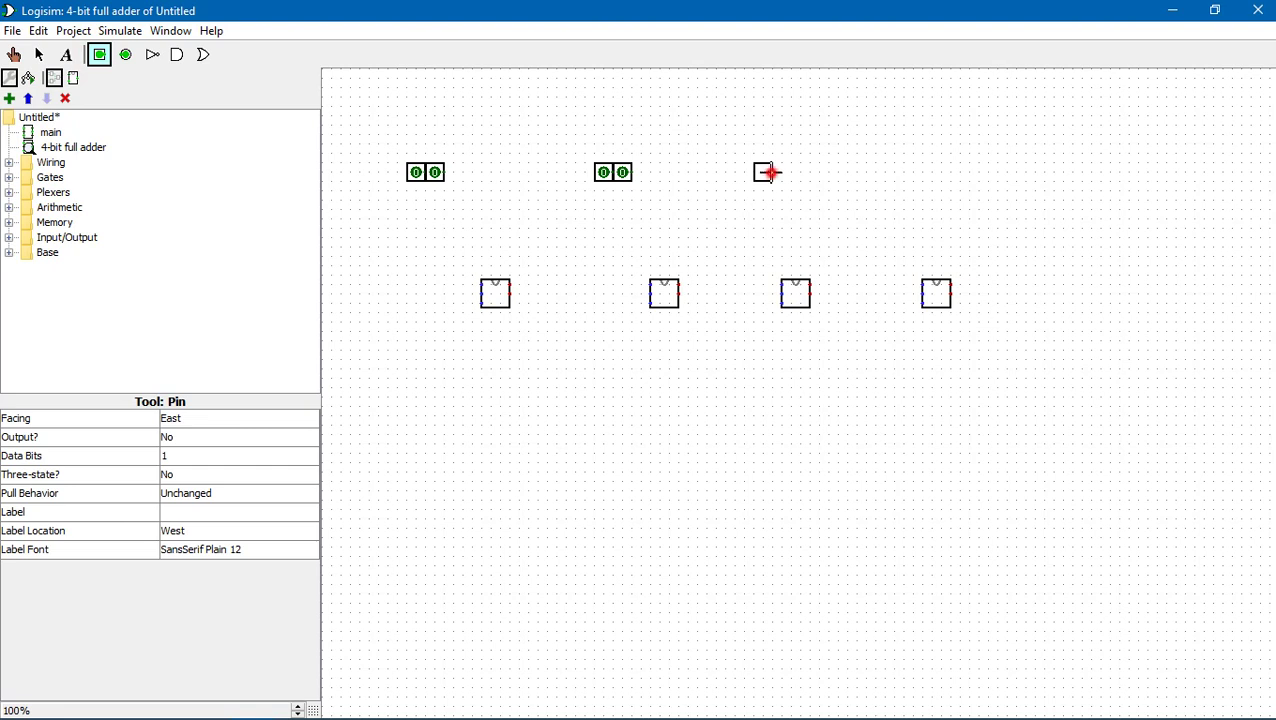
{"action": "left_click", "coordinate": [770, 172]}
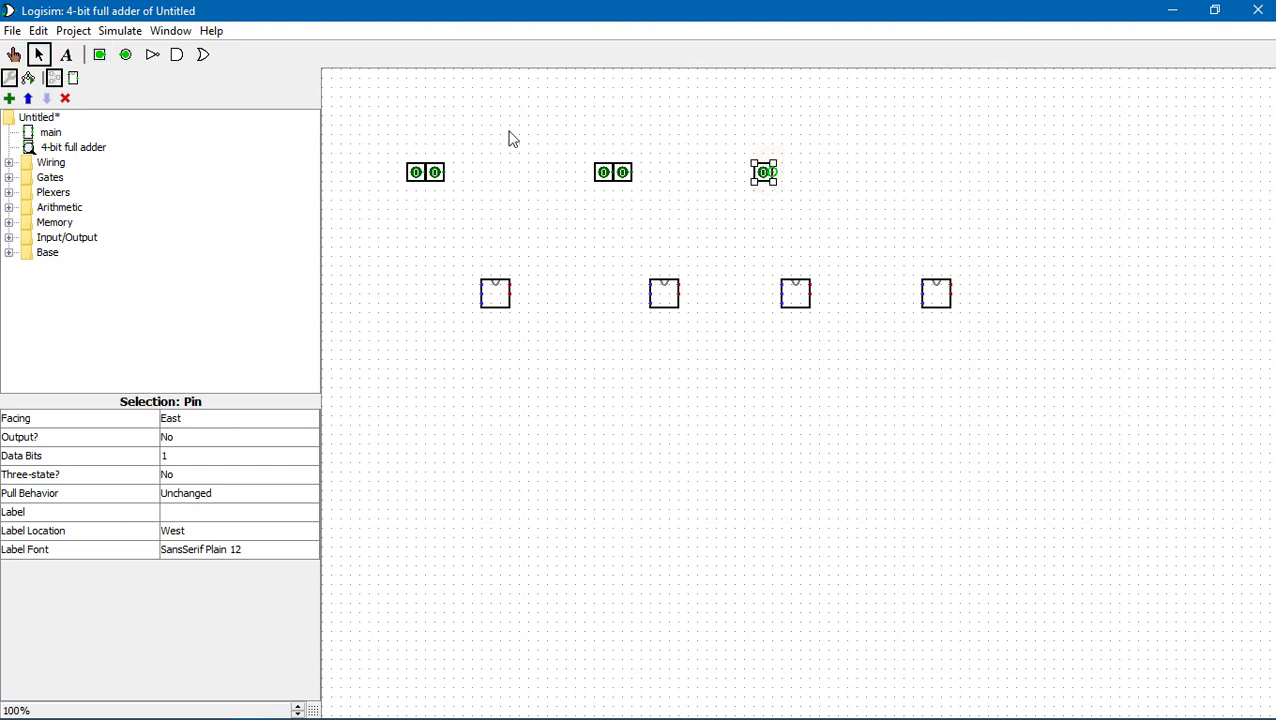
{"action": "left_click", "coordinate": [100, 55]}
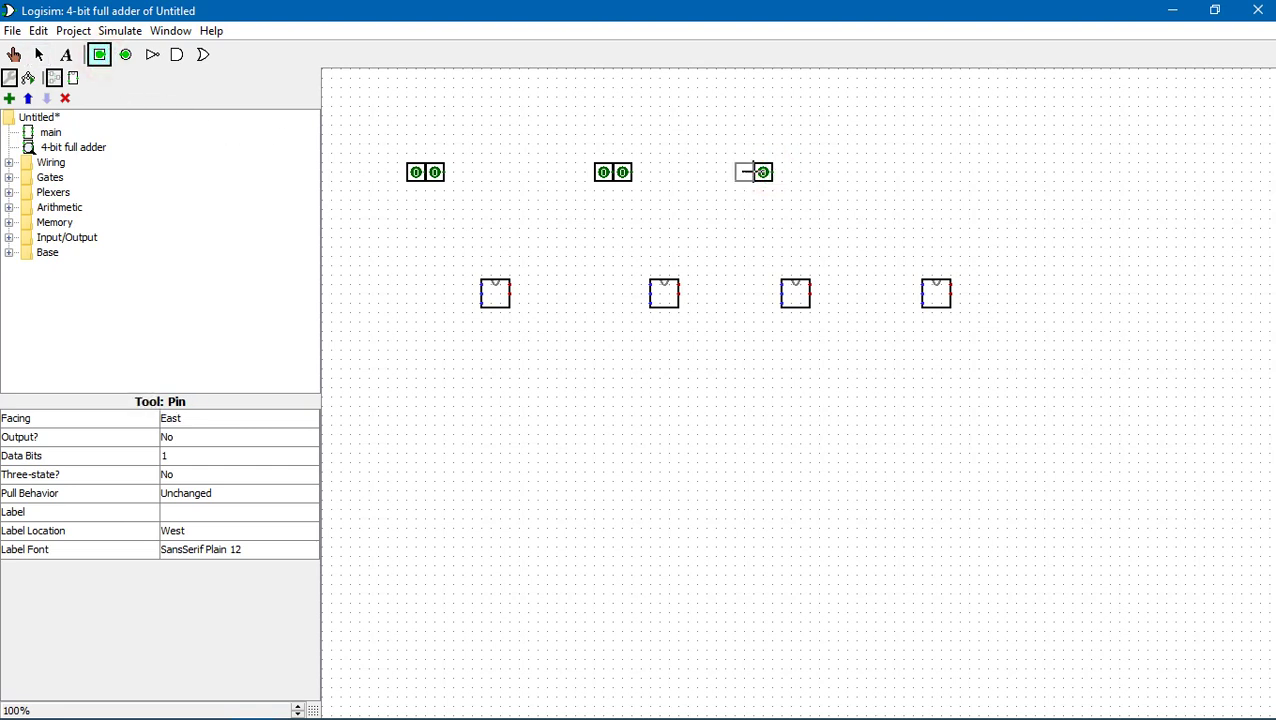
{"action": "left_click", "coordinate": [750, 172]}
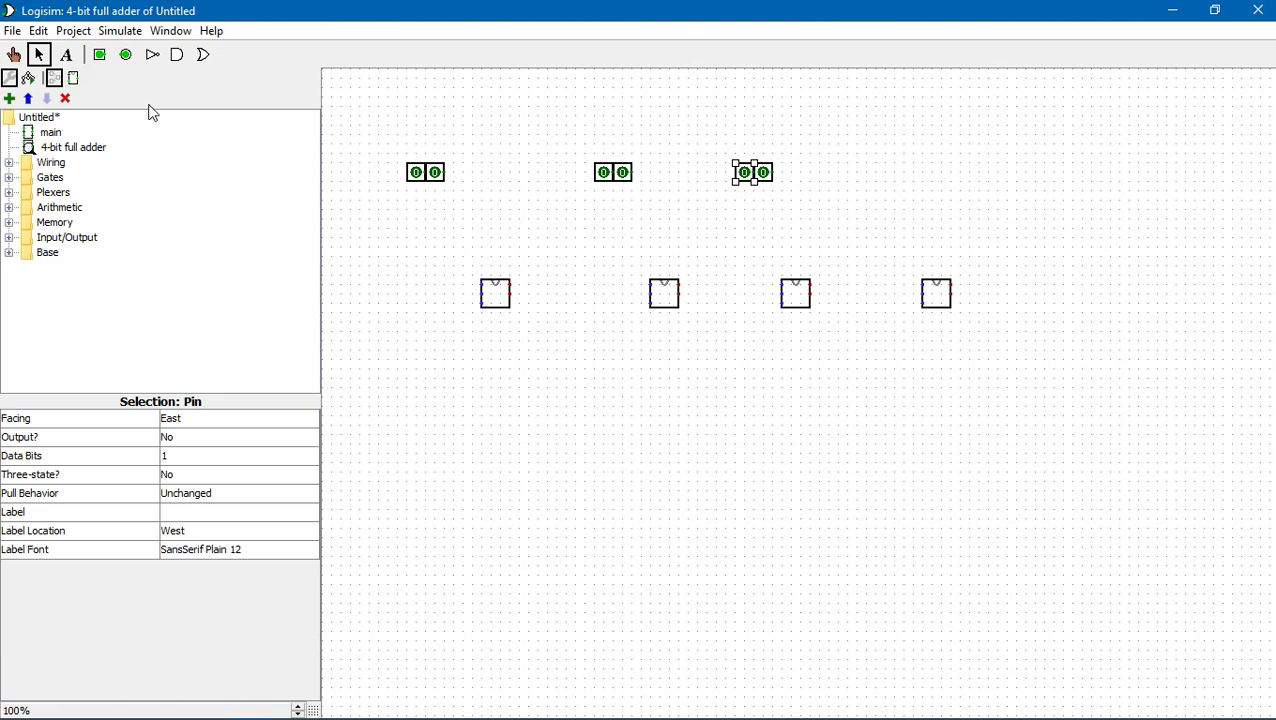
{"action": "left_click", "coordinate": [100, 55]}
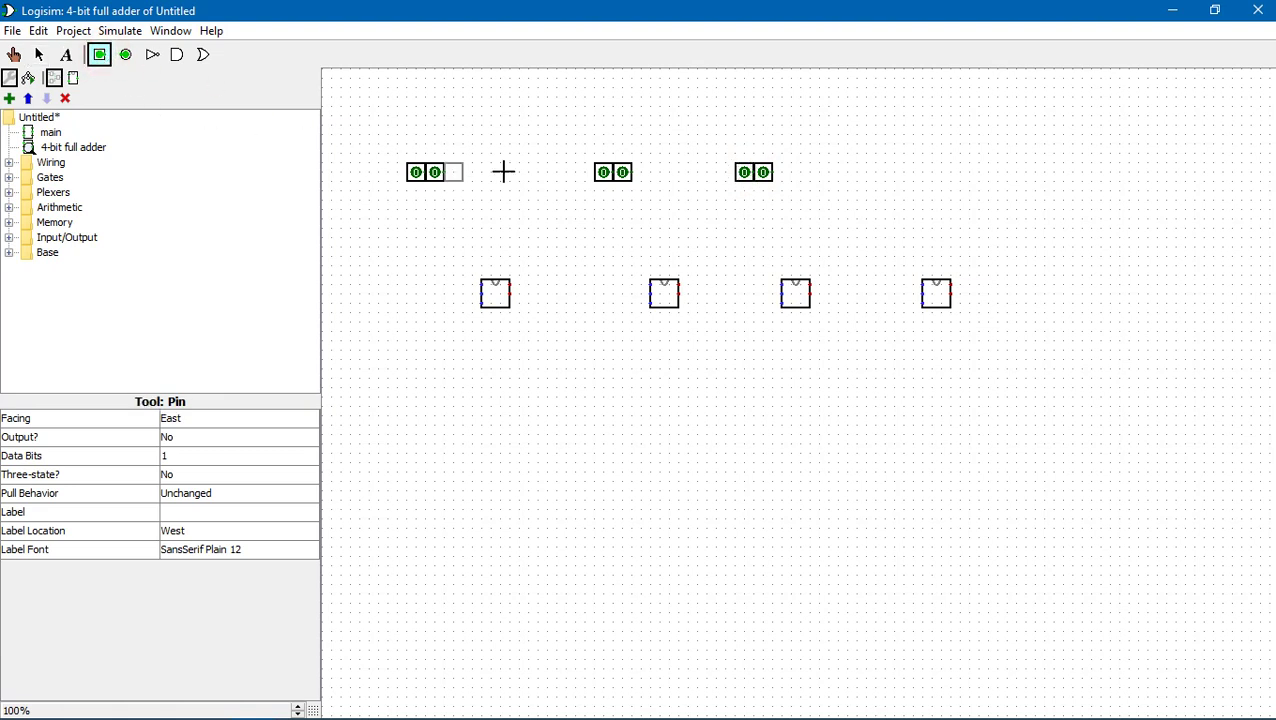
{"action": "left_click", "coordinate": [905, 172]}
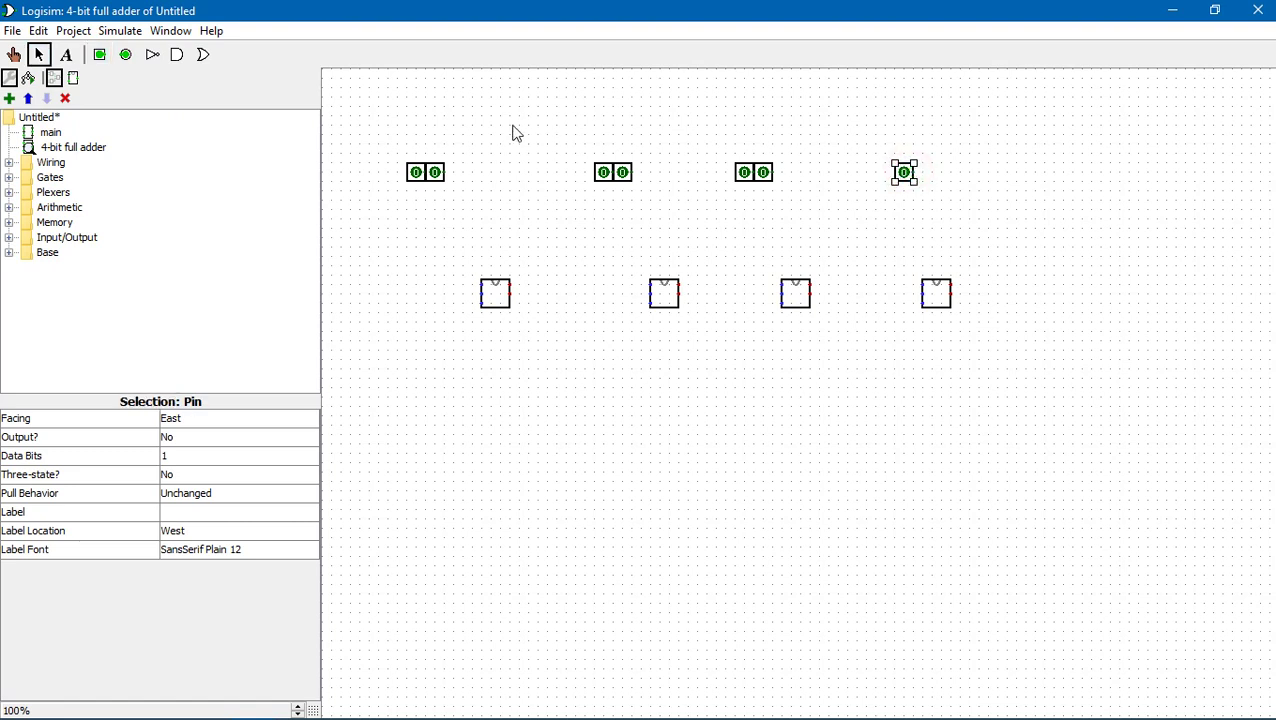
{"action": "left_click", "coordinate": [101, 58]}
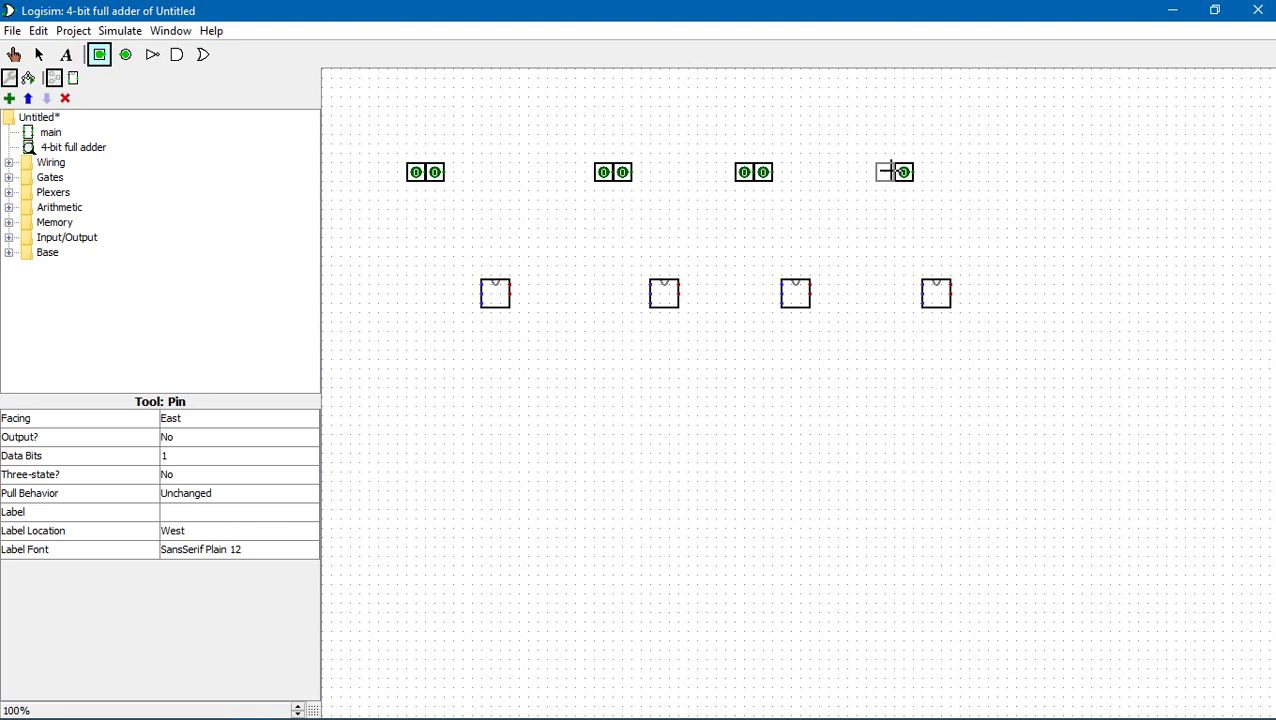
{"action": "left_click", "coordinate": [893, 172]}
- Set the facing of the first and second input pin pairs to South
{"action": "left_click_drag", "start_coordinate": [388, 156], "coordinate": [497, 195]}
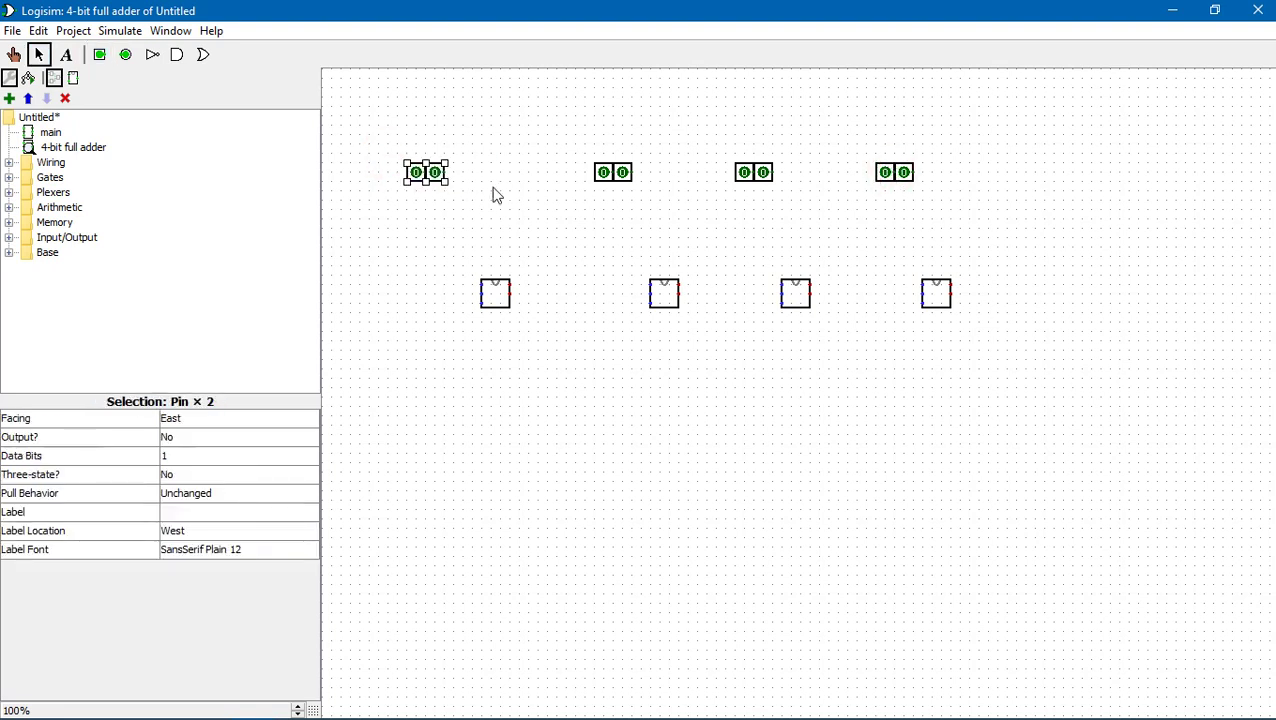
{"action": "left_click", "coordinate": [305, 419]}
{"action": "left_click", "coordinate": [297, 453]}
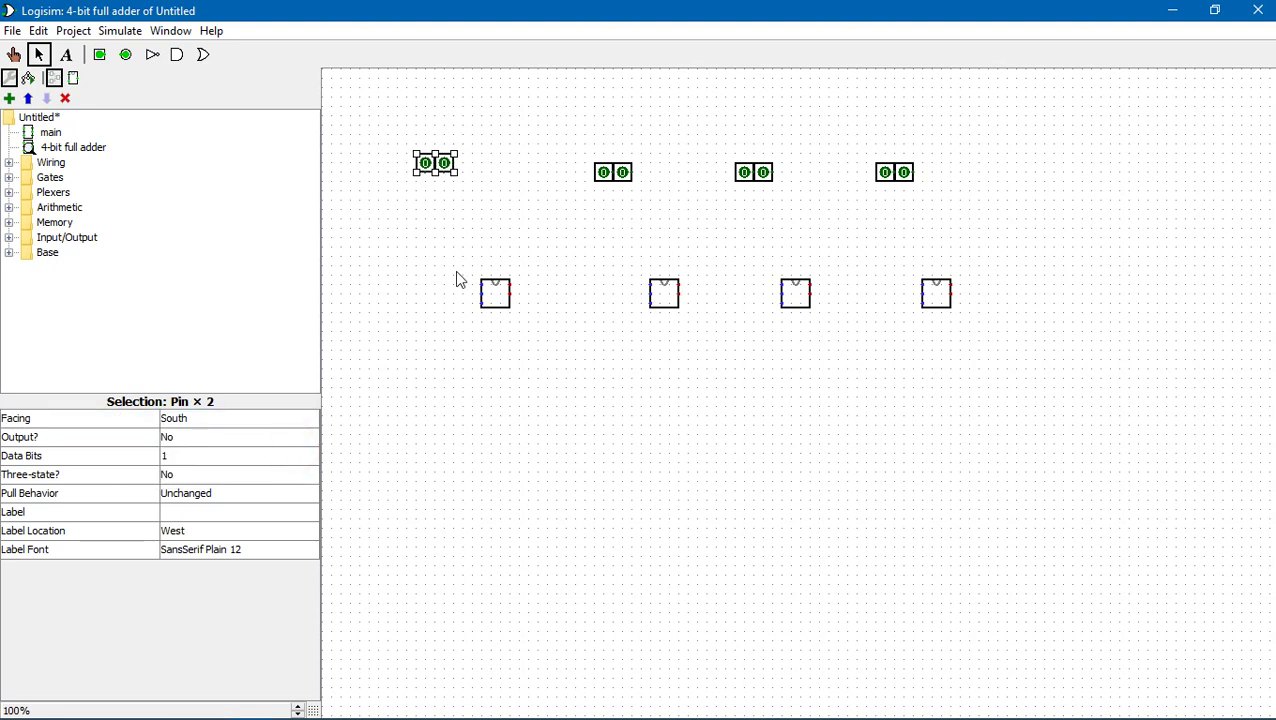
{"action": "left_click_drag", "start_coordinate": [582, 151], "coordinate": [658, 196]}
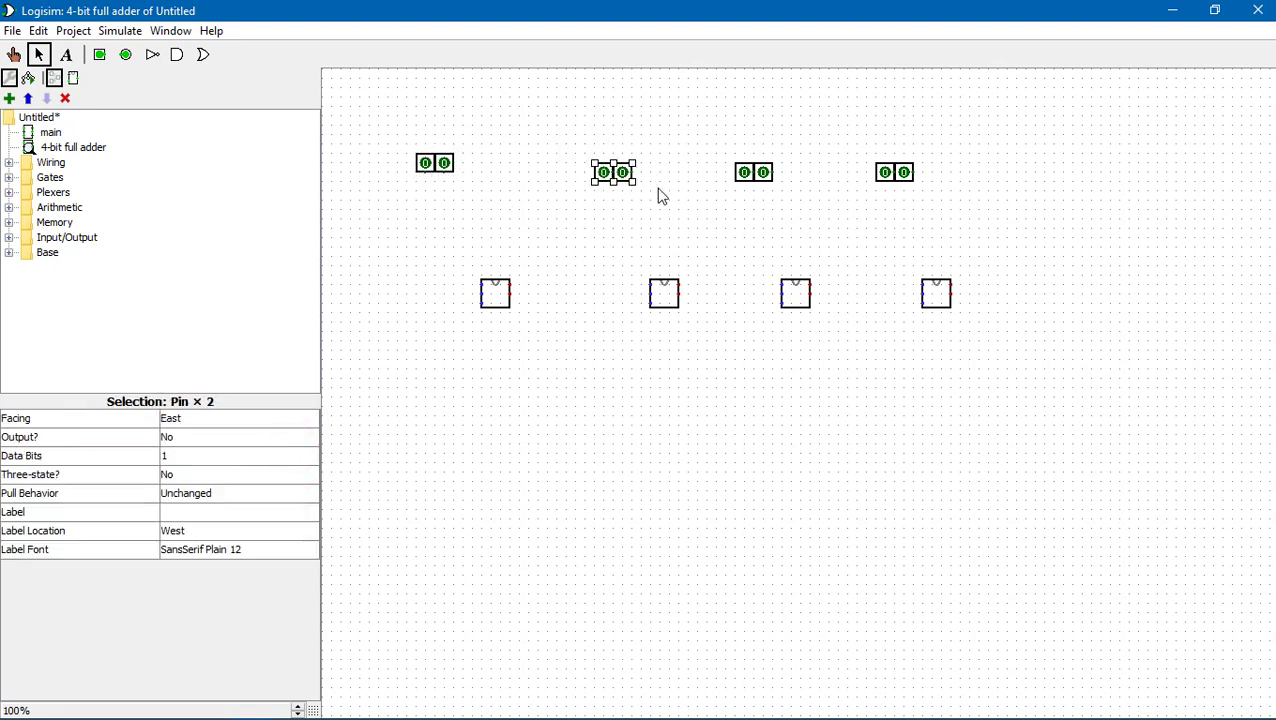
{"action": "left_click", "coordinate": [296, 420]}
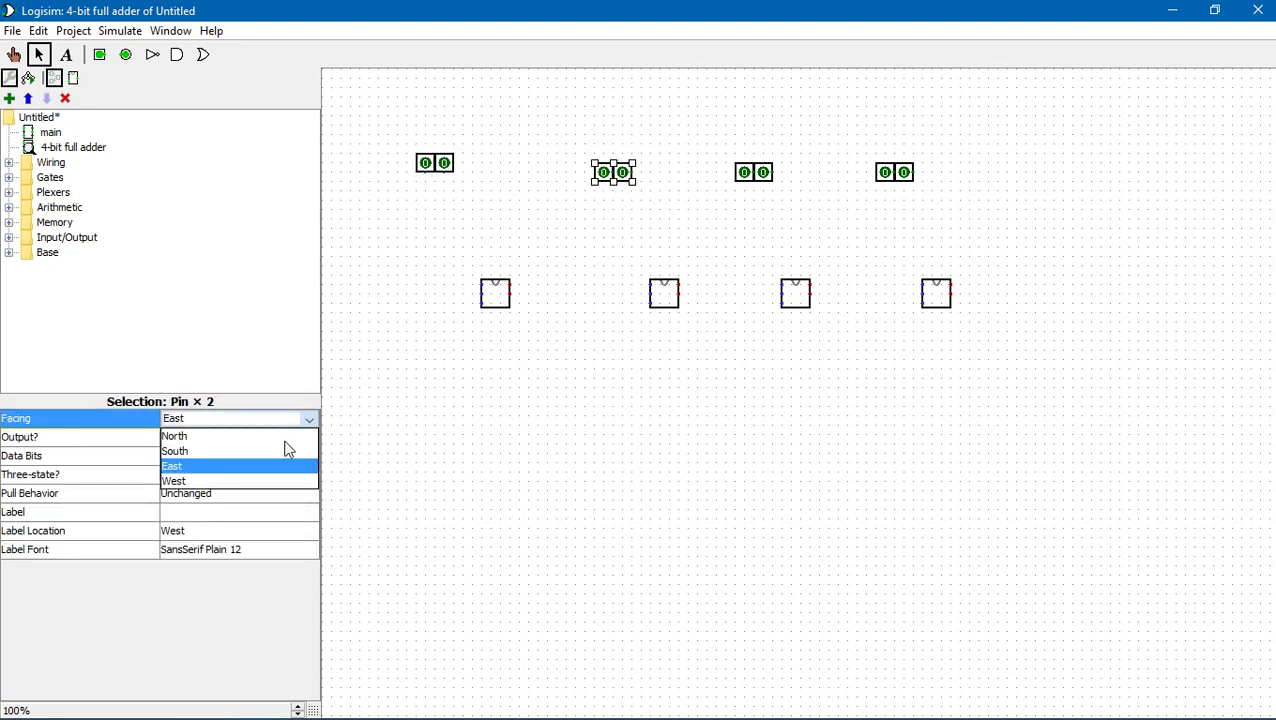
{"action": "left_click", "coordinate": [285, 450]}
- Set the facing of the third and fourth input pin pairs to South
{"action": "left_click_drag", "start_coordinate": [725, 149], "coordinate": [795, 193]}
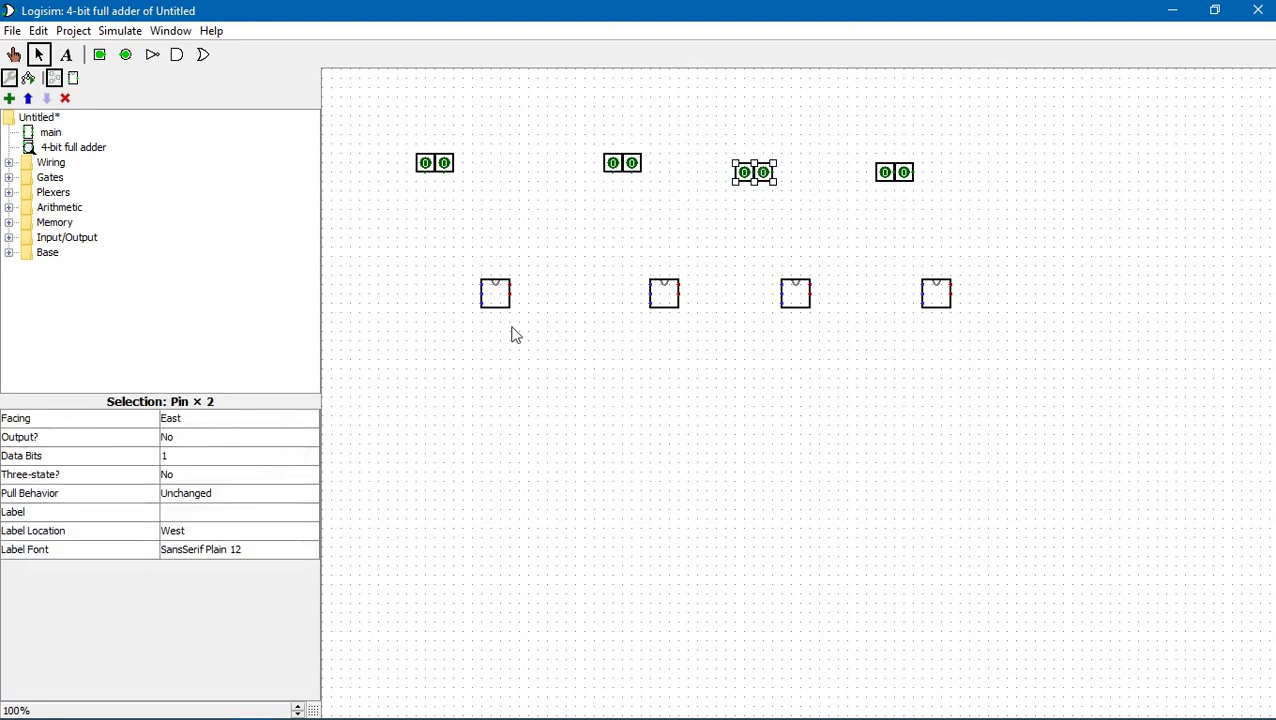
{"action": "left_click", "coordinate": [272, 422]}
{"action": "left_click", "coordinate": [270, 451]}
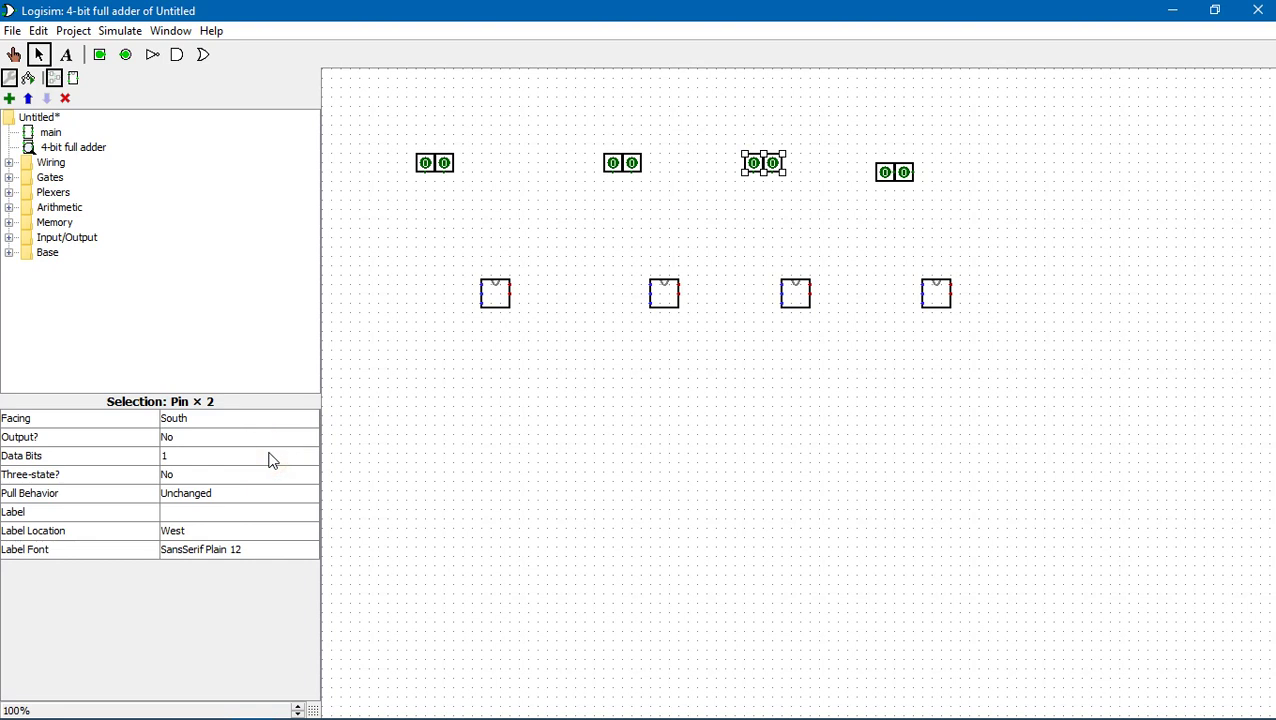
{"action": "left_click_drag", "start_coordinate": [866, 140], "coordinate": [934, 198]}
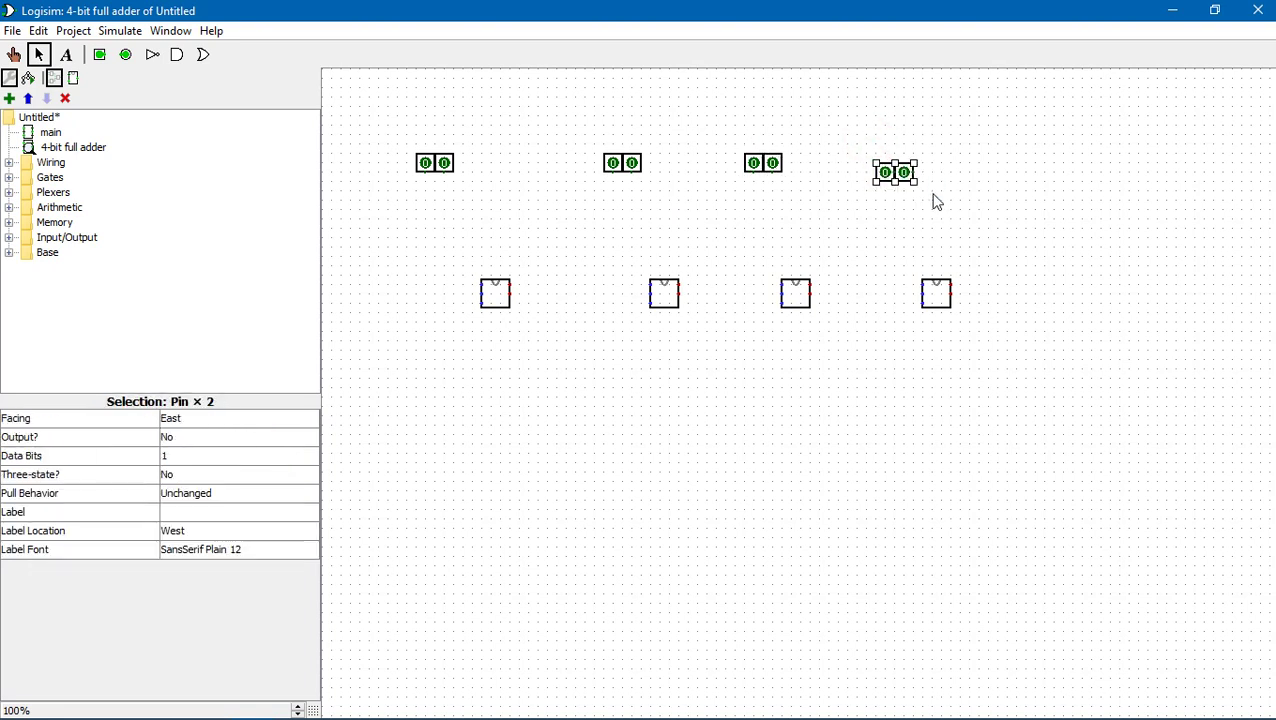
{"action": "left_click", "coordinate": [285, 421]}
{"action": "left_click", "coordinate": [277, 450]}
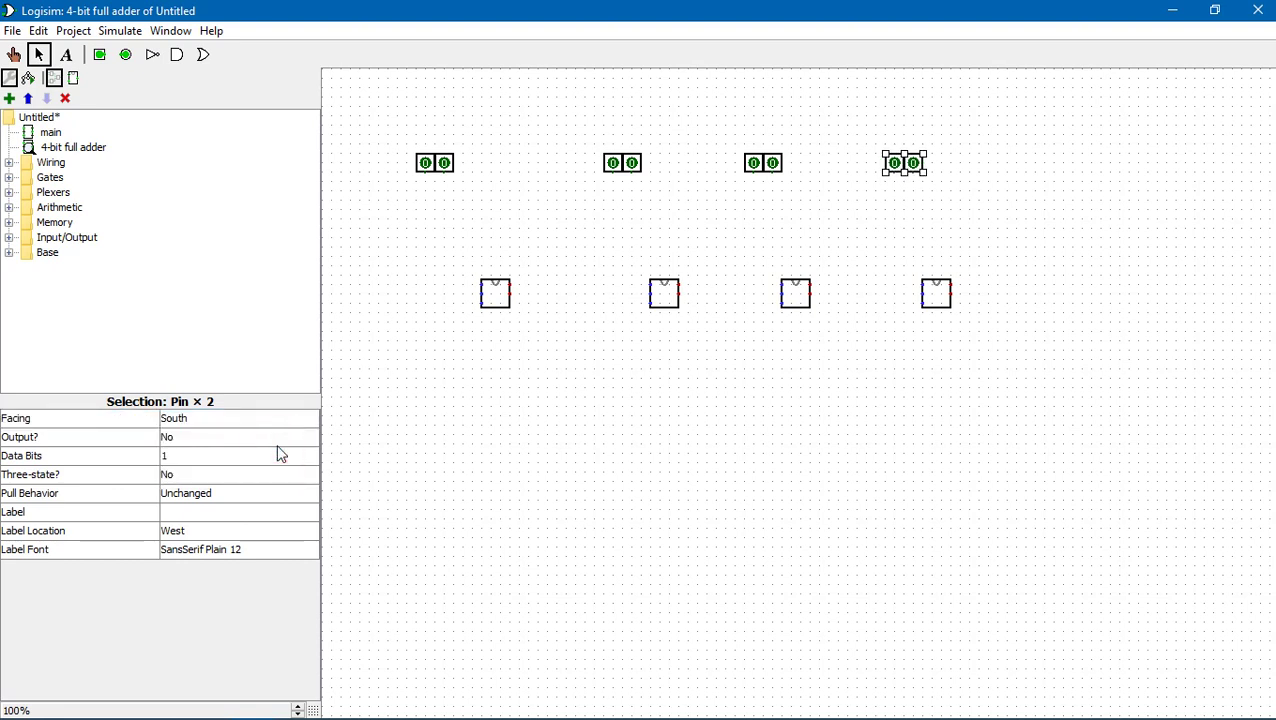
- Move all four main subcircuits slightly up and to the right, widening the gaps between them while keeping them in one row
{"action": "left_click_drag", "start_coordinate": [498, 298], "coordinate": [508, 290]}
{"action": "left_click_drag", "start_coordinate": [664, 290], "coordinate": [679, 281]}
{"action": "left_click_drag", "start_coordinate": [803, 305], "coordinate": [845, 289]}
{"action": "left_click_drag", "start_coordinate": [937, 302], "coordinate": [993, 284]}
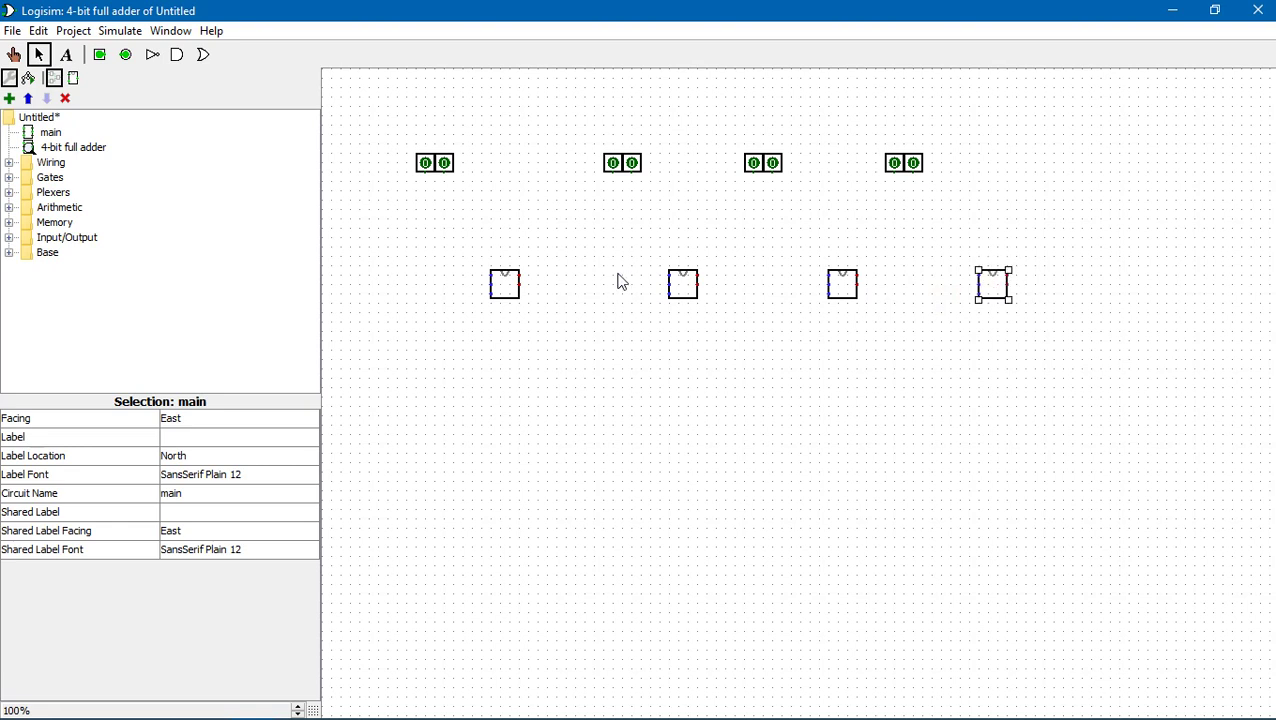
- Add an east-facing input pin left of the circuit and draw a horizontal wire from it, ending just before the fourth pin pair
{"action": "left_click", "coordinate": [100, 56]}
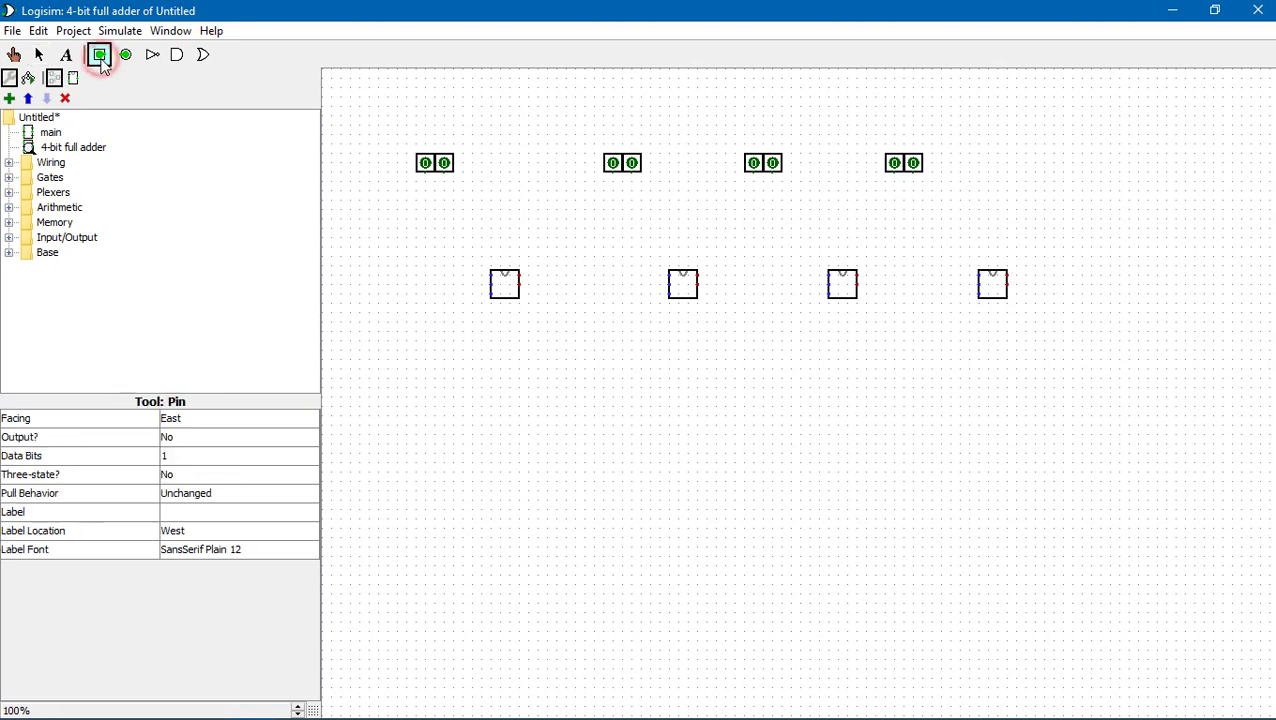
{"action": "left_click", "coordinate": [365, 221]}
{"action": "left_click_drag", "start_coordinate": [371, 220], "coordinate": [963, 222]}
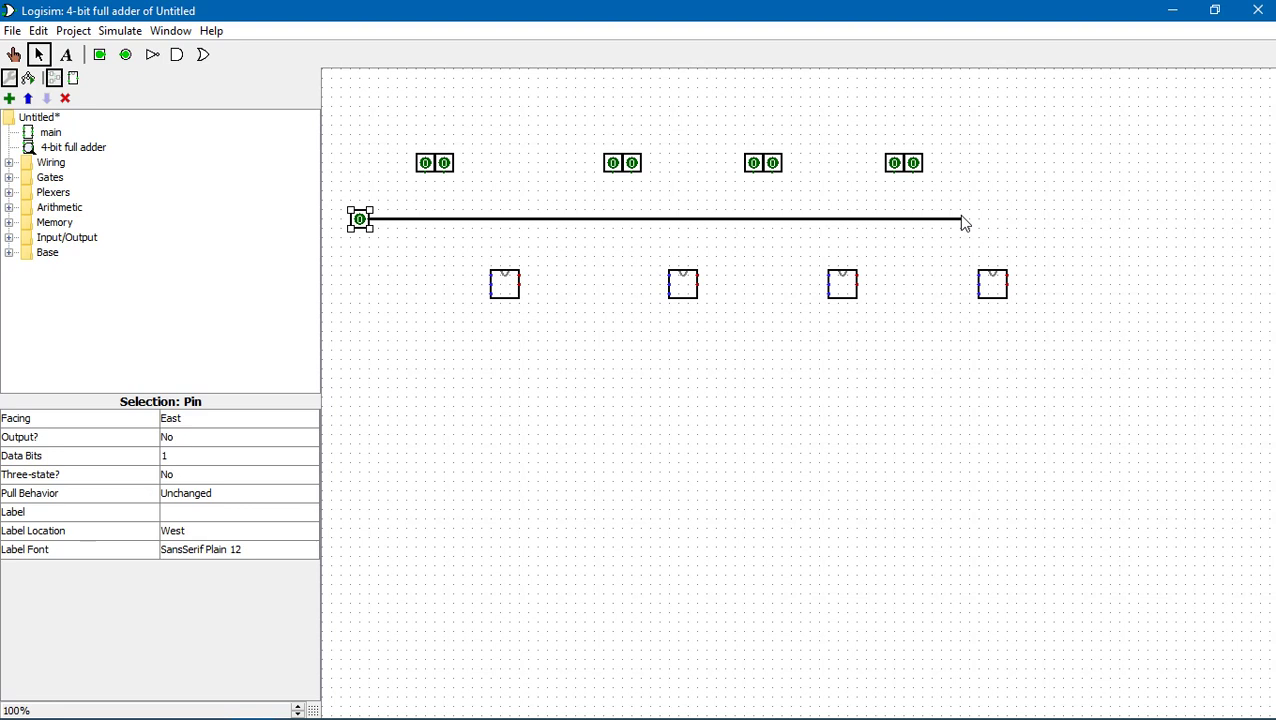
{"action": "left_click_drag", "start_coordinate": [963, 222], "coordinate": [885, 221]}
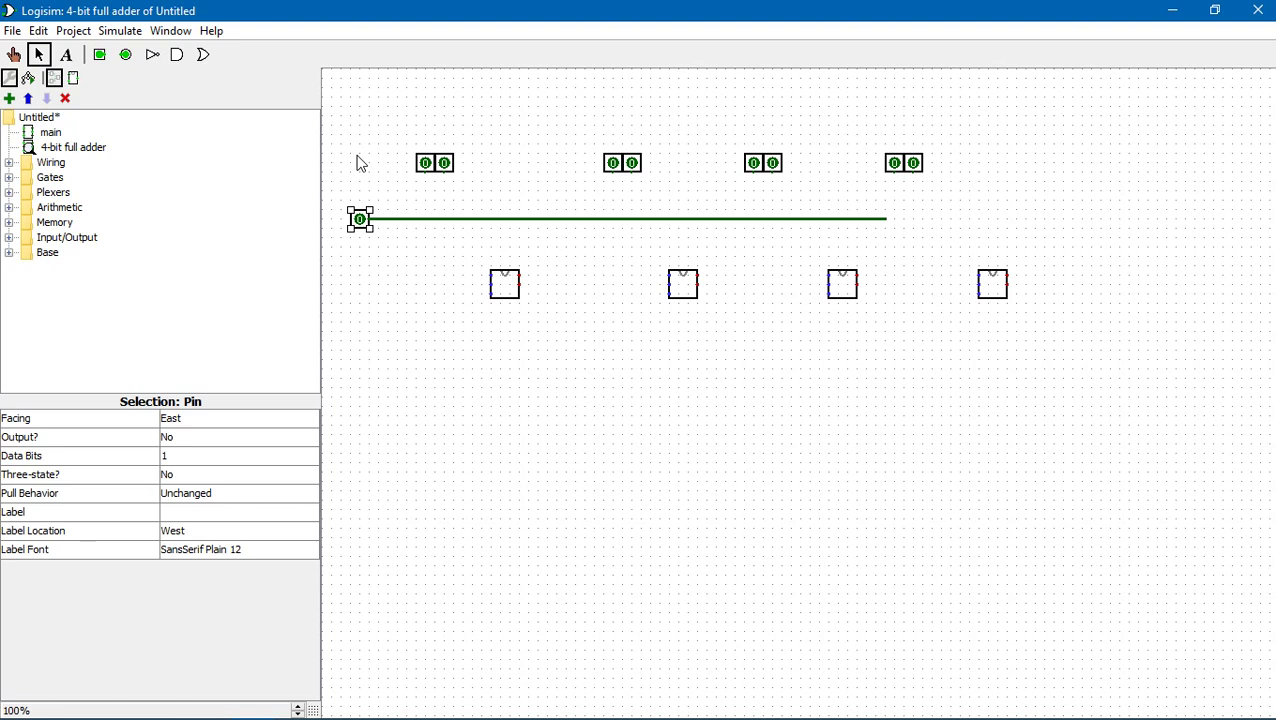
- Add text labels cin above the single input pin and b0 and a0 above the first pin pair
{"action": "left_click", "coordinate": [66, 54]}
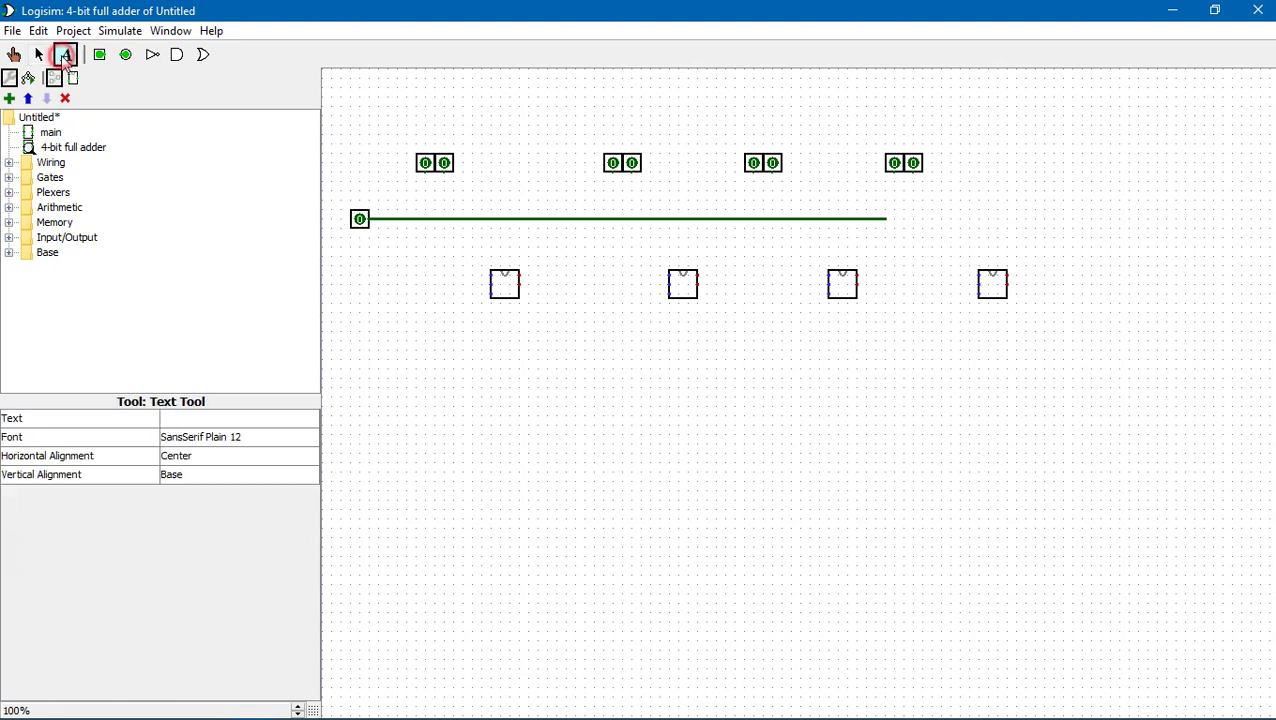
{"action": "left_click", "coordinate": [352, 194]}
{"action": "type", "text": "cin"}
{"action": "left_click", "coordinate": [419, 143]}
{"action": "type", "text": "b0"}
{"action": "left_click", "coordinate": [440, 145]}
{"action": "type", "text": "a0"}
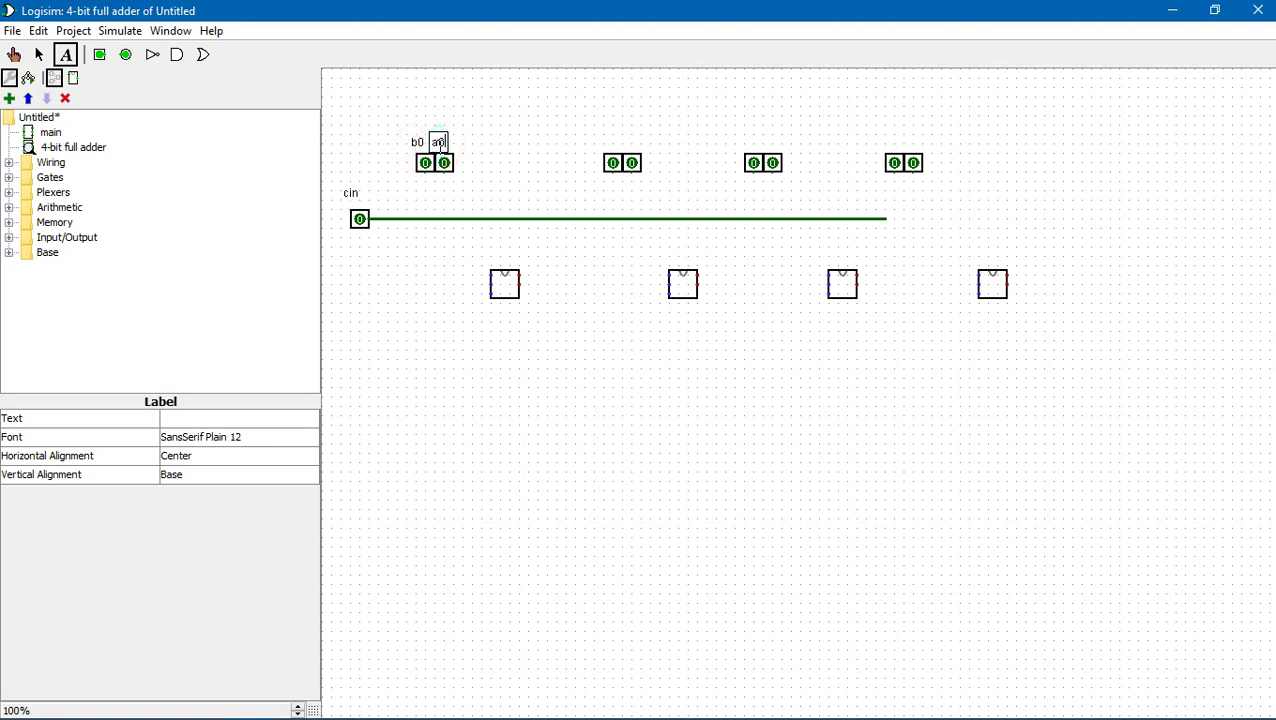
- Label the second input pin pair b1 and a1, and the third pair b2 and a2
{"action": "left_click", "coordinate": [613, 145]}
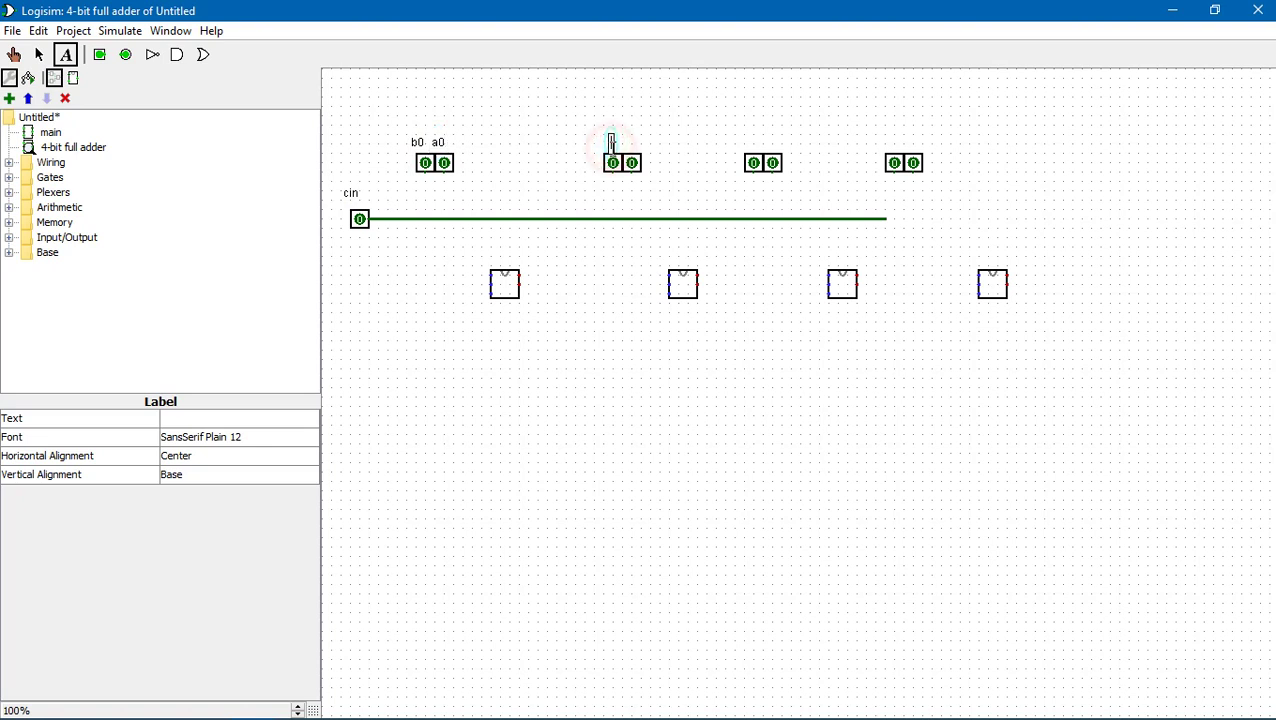
{"action": "type", "text": "b1"}
{"action": "left_click", "coordinate": [631, 143]}
{"action": "type", "text": "a1"}
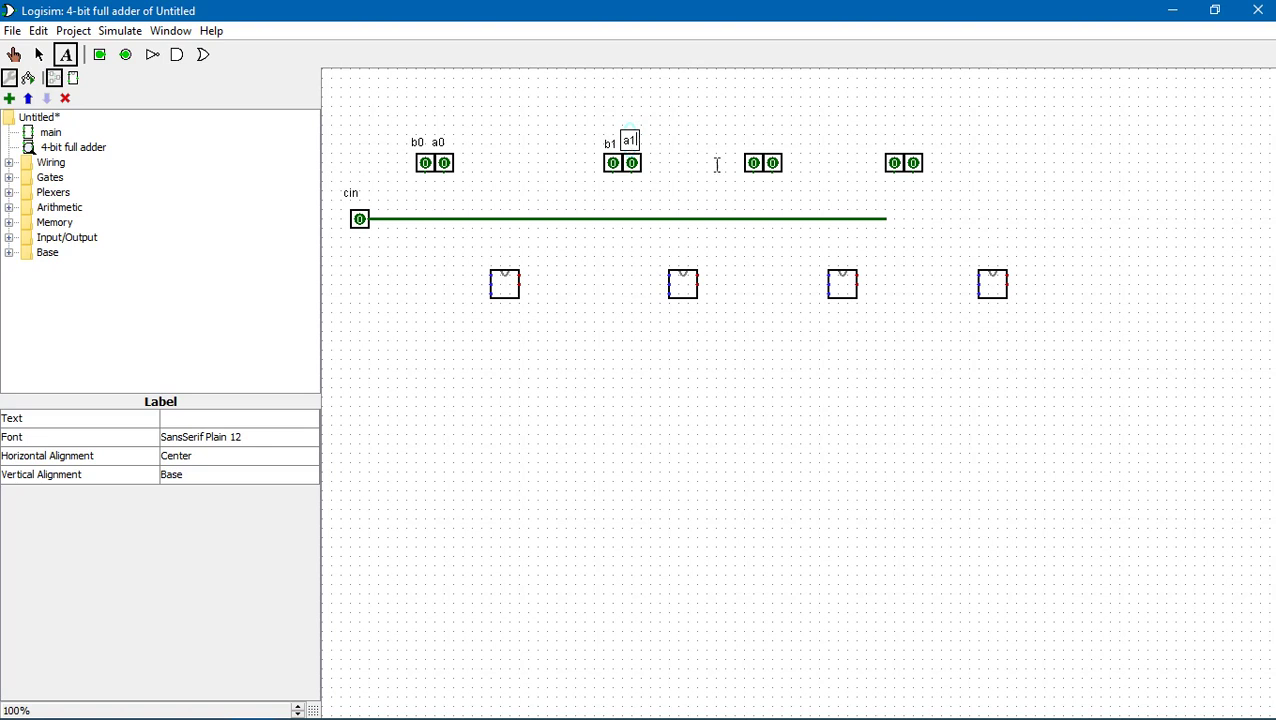
{"action": "left_click", "coordinate": [752, 142]}
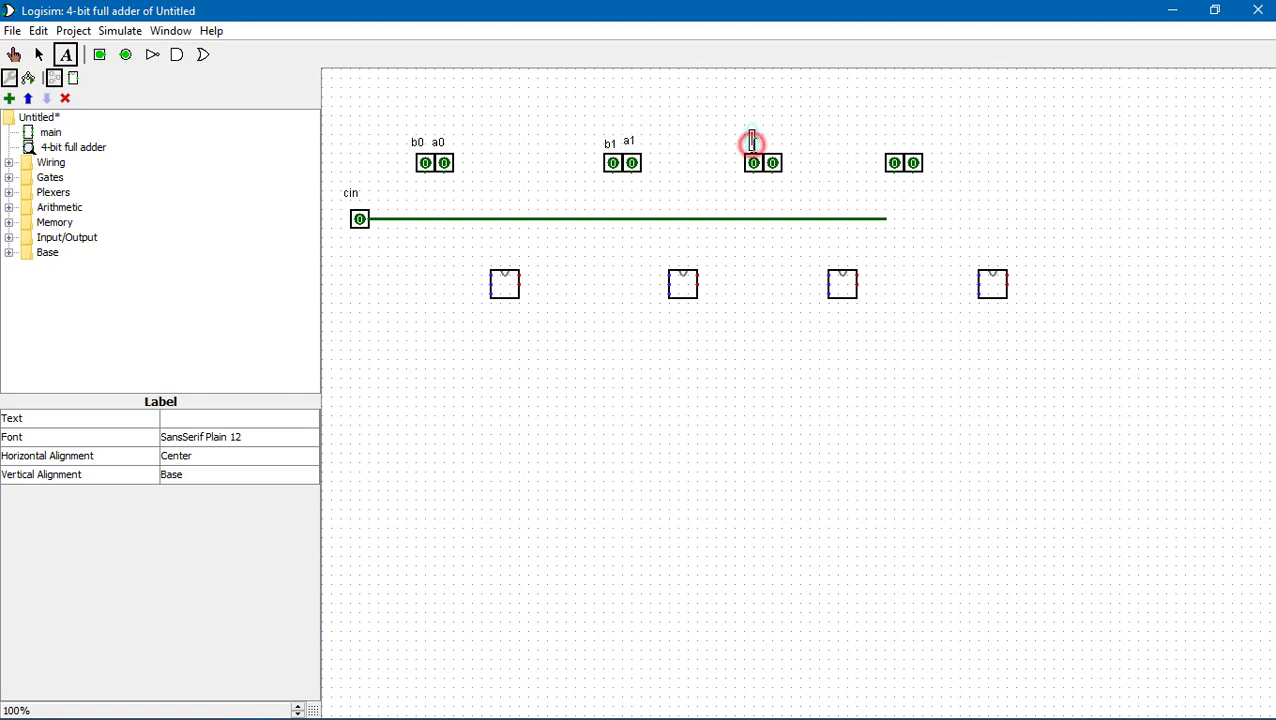
{"action": "type", "text": "b2"}
{"action": "left_click", "coordinate": [767, 143]}
{"action": "type", "text": "a2"}
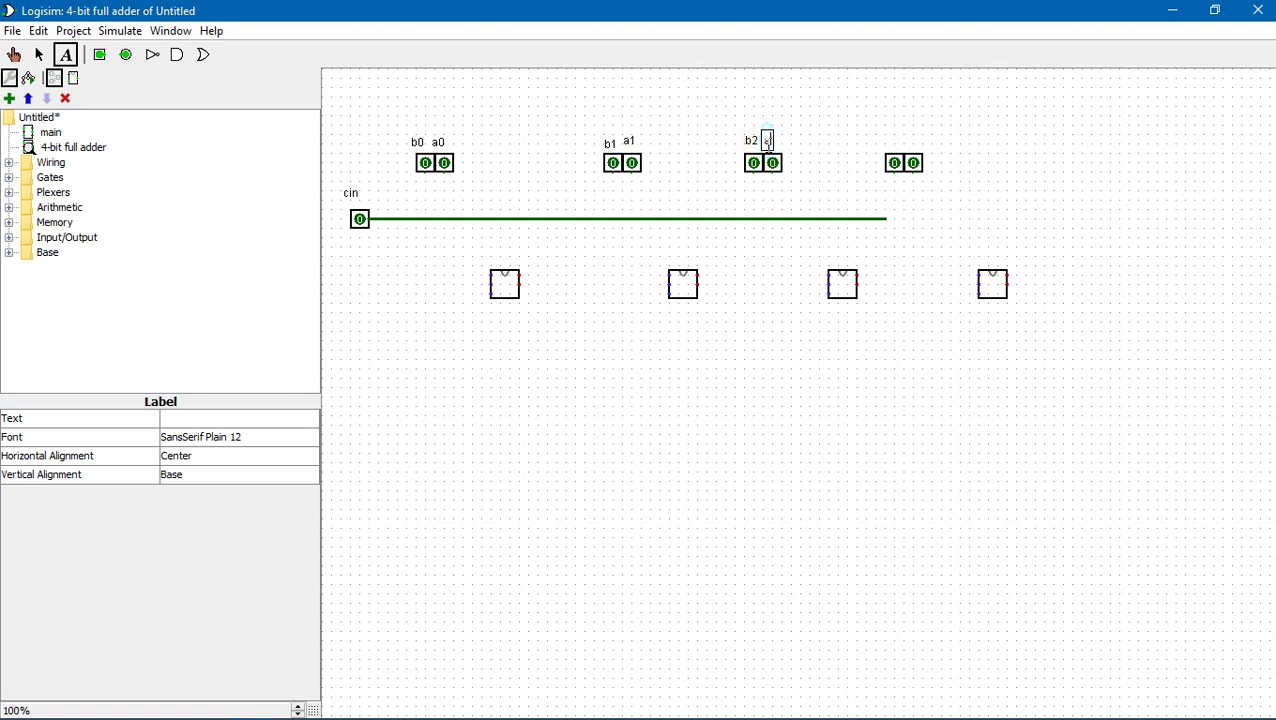
- Label the fourth input pin pair b3 and a3
{"action": "left_click", "coordinate": [890, 142]}
{"action": "type", "text": "b3"}
{"action": "left_click", "coordinate": [908, 141]}
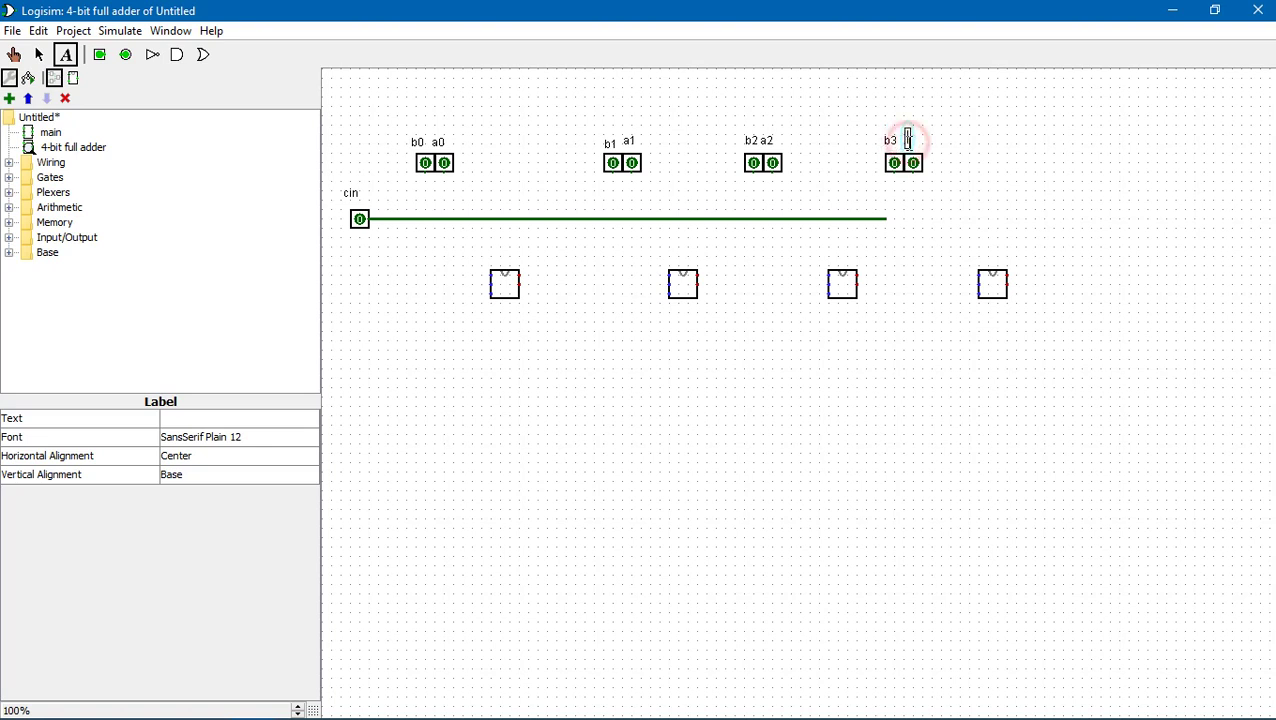
{"action": "type", "text": "a3"}
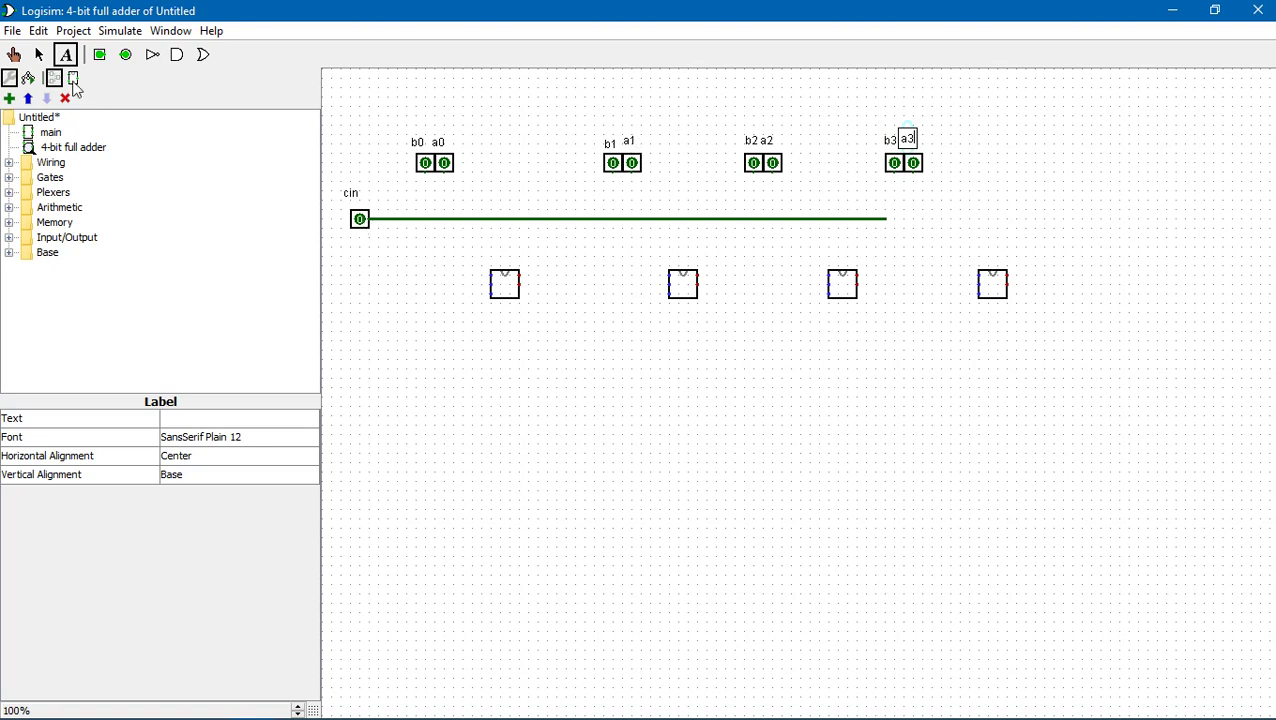
- Lower the cin pin and its label, redraw its horizontal wire toward the fourth pin pair, and wire a0 to the first subcircuit's upper input
{"action": "left_click", "coordinate": [39, 54]}
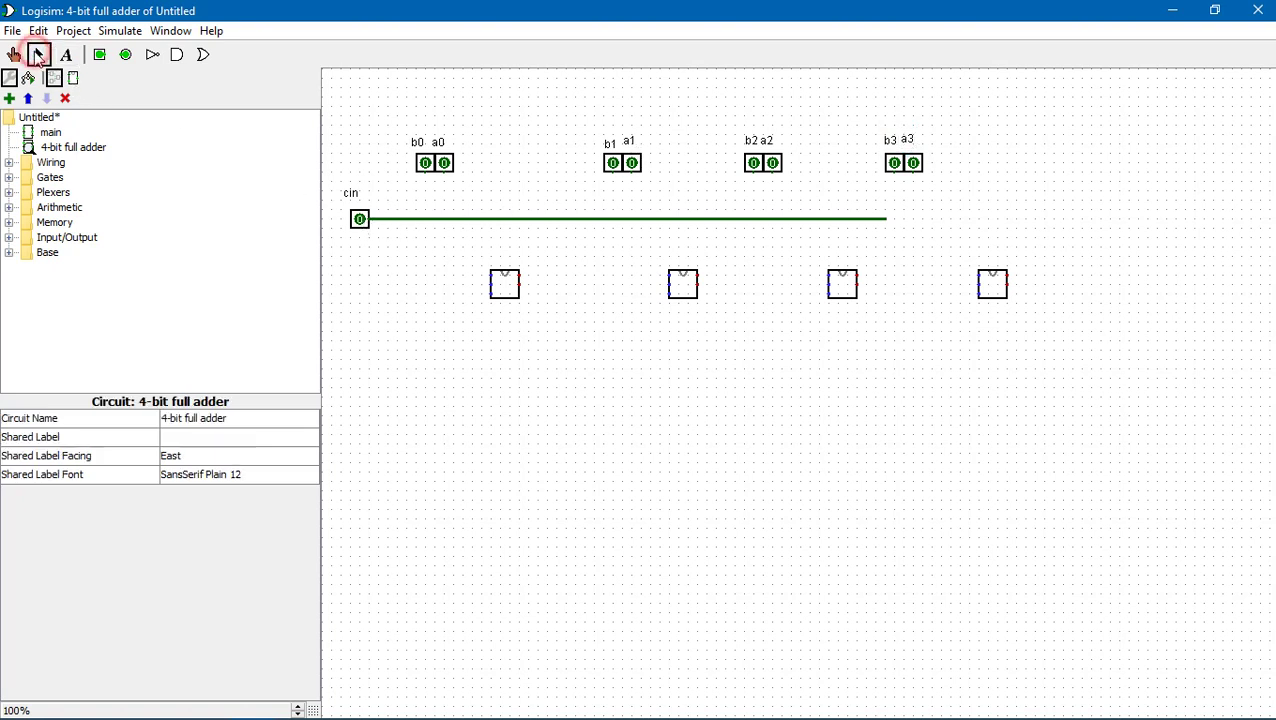
{"action": "left_click", "coordinate": [411, 219]}
{"action": "key", "text": "Delete"}
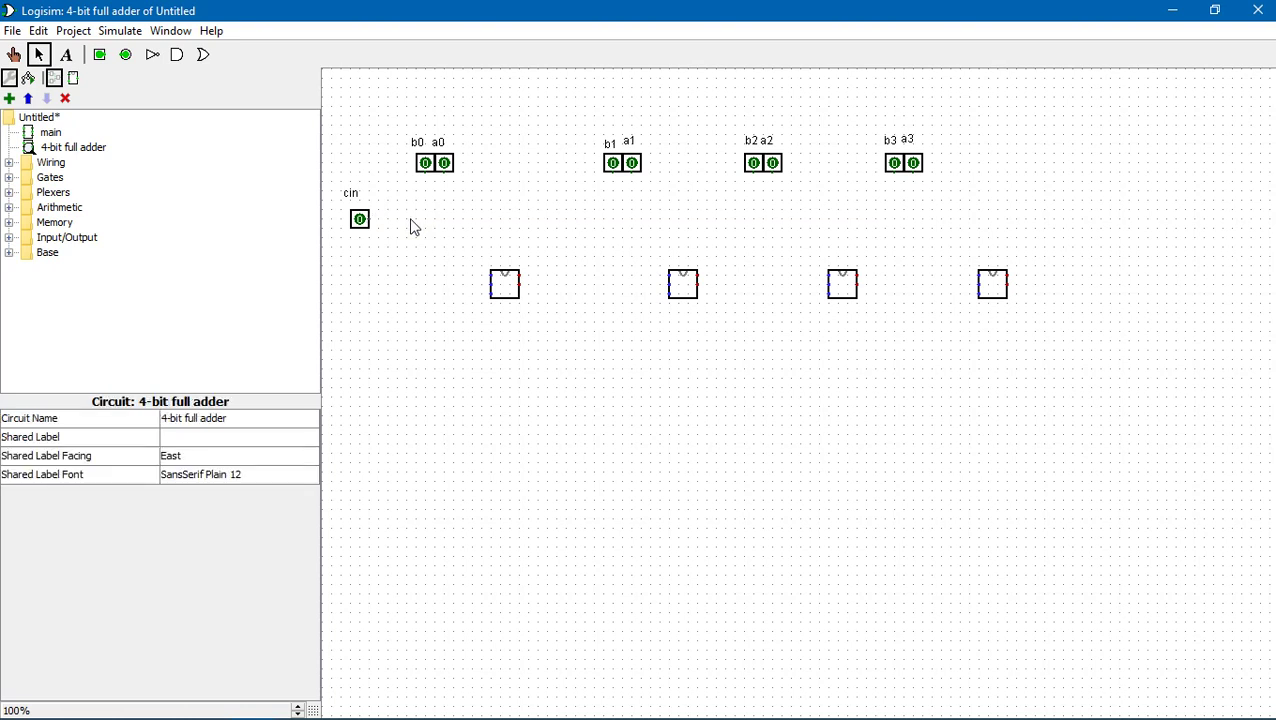
{"action": "left_click_drag", "start_coordinate": [359, 219], "coordinate": [359, 247]}
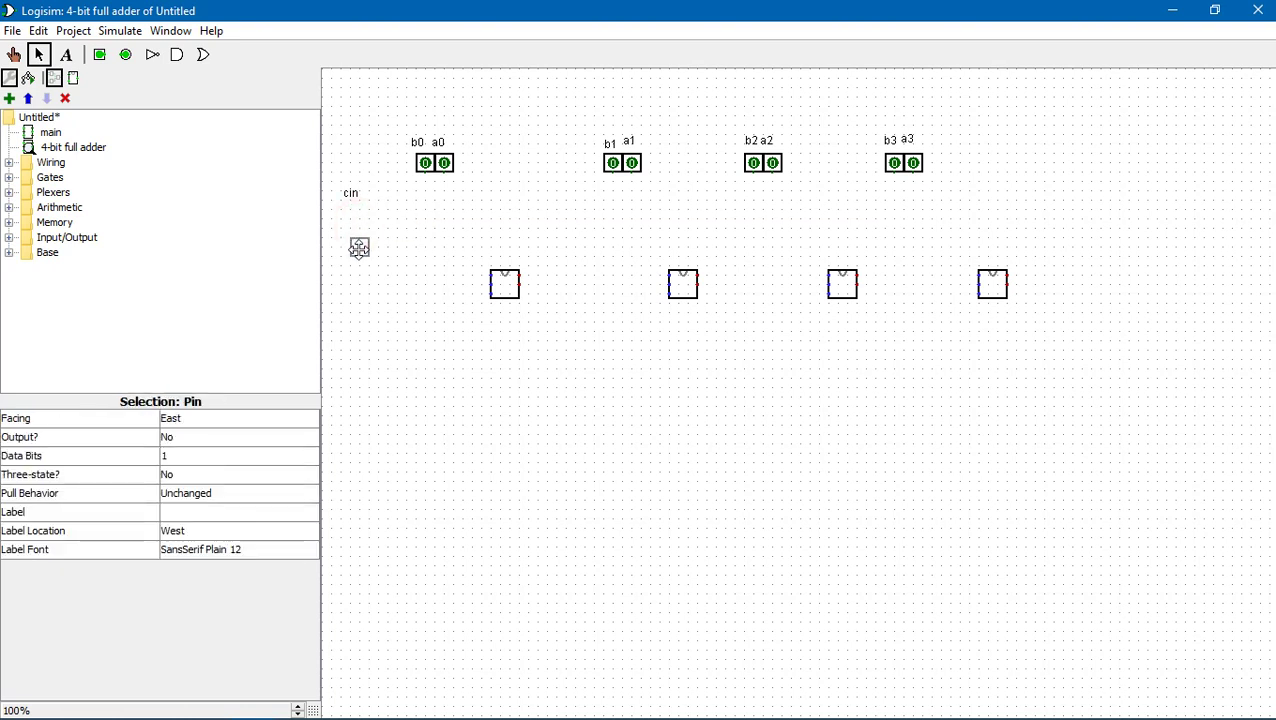
{"action": "left_click_drag", "start_coordinate": [351, 193], "coordinate": [885, 245]}
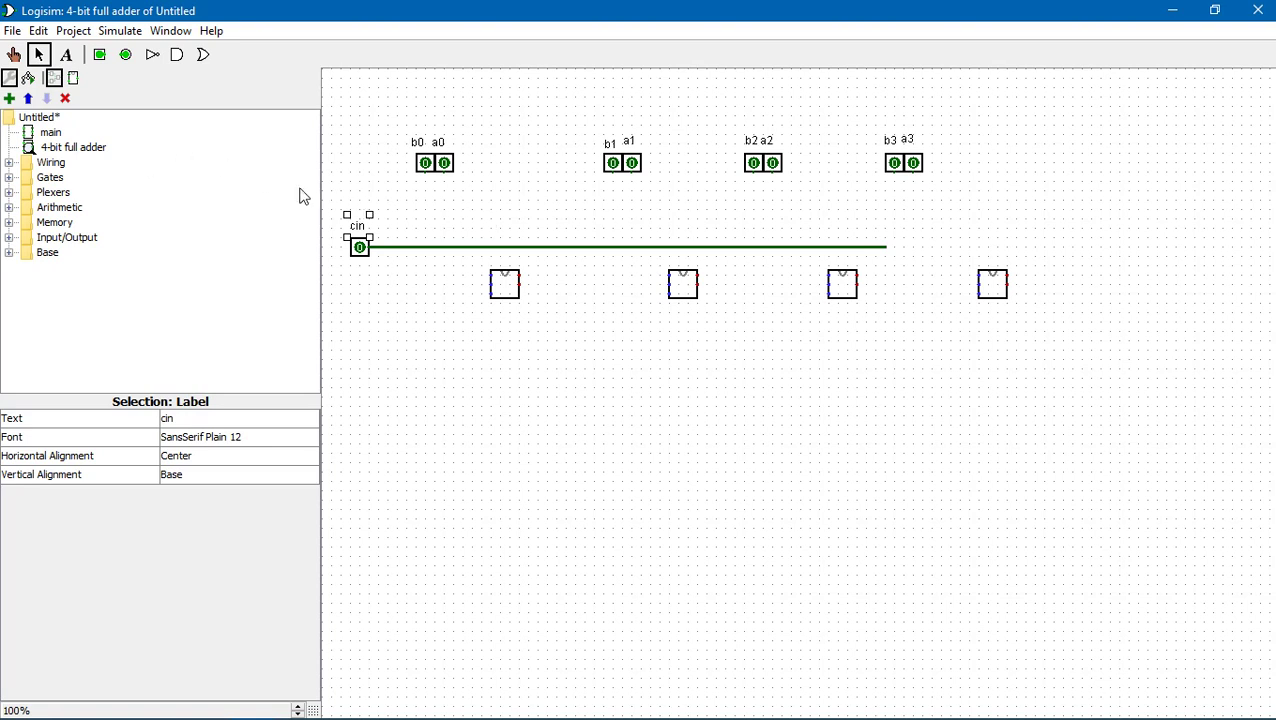
{"action": "left_click_drag", "start_coordinate": [444, 168], "coordinate": [490, 277]}
- Place an XOR gate below the first subcircuit with gate size Narrow and 2 inputs
{"action": "left_click", "coordinate": [9, 178]}
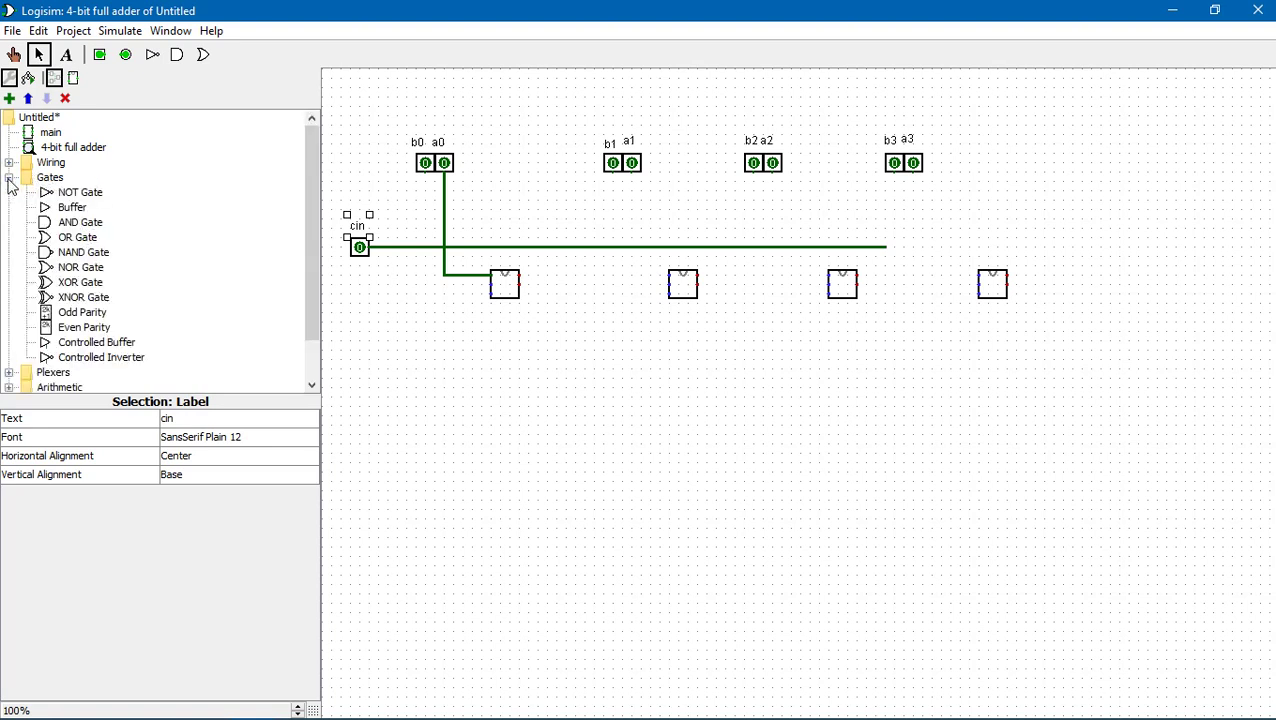
{"action": "left_click", "coordinate": [81, 282]}
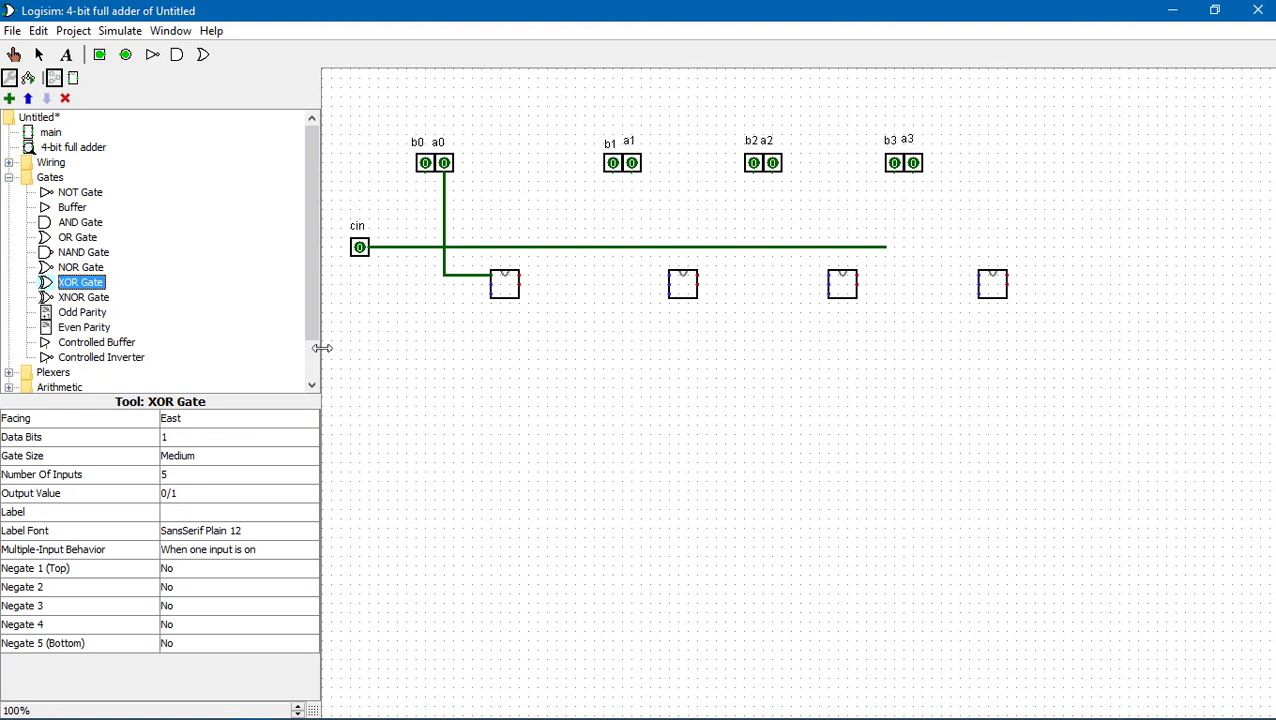
{"action": "left_click", "coordinate": [463, 369]}
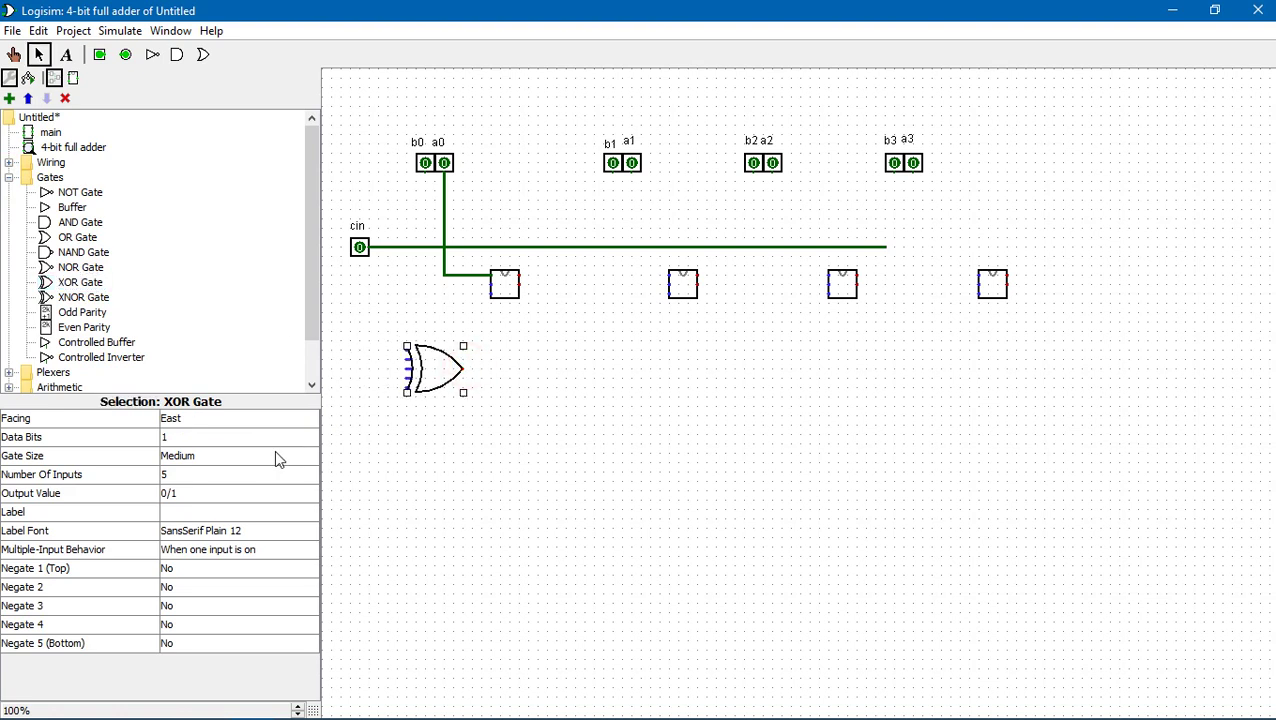
{"action": "left_click", "coordinate": [262, 455]}
{"action": "left_click", "coordinate": [254, 475]}
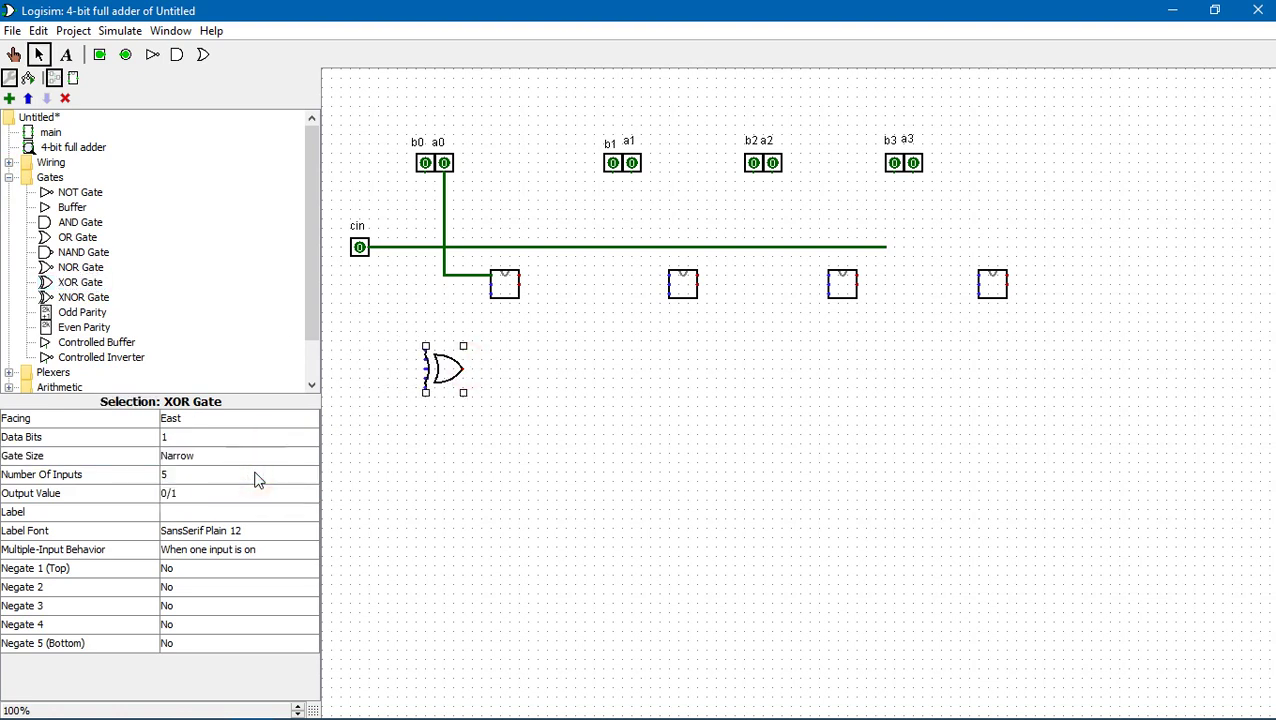
{"action": "left_click", "coordinate": [254, 476]}
{"action": "left_click", "coordinate": [310, 494]}
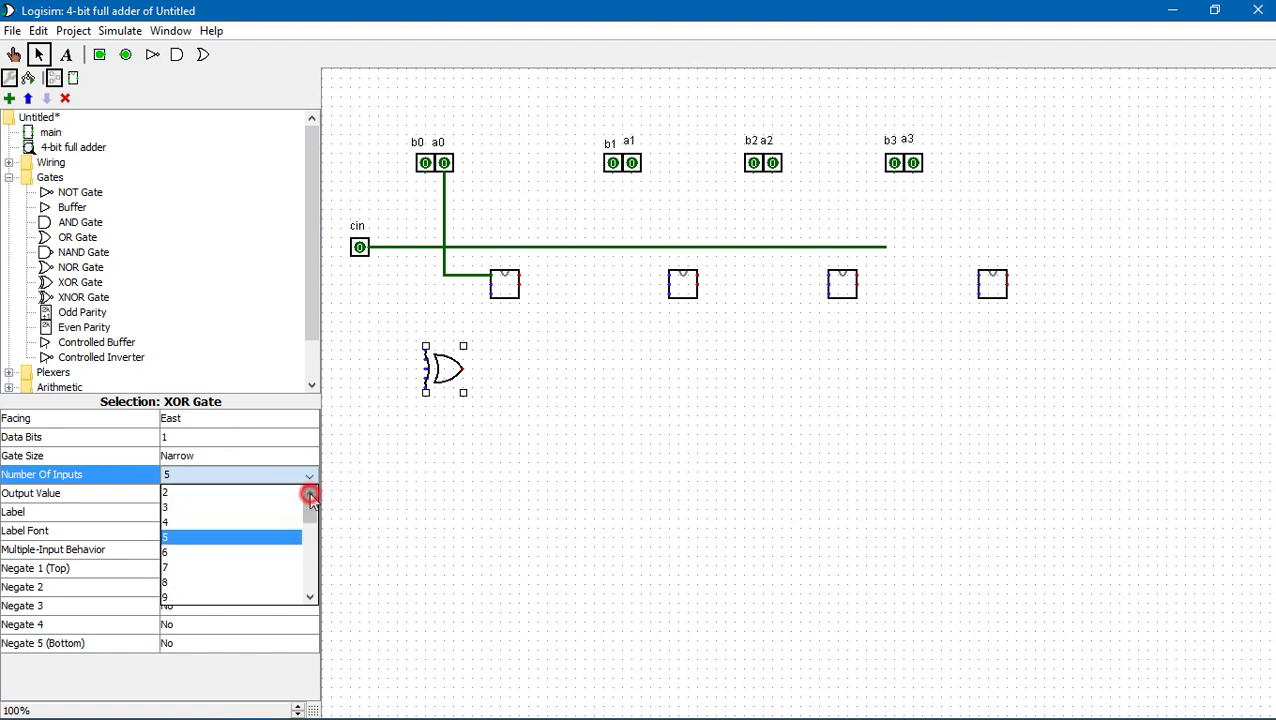
{"action": "left_click", "coordinate": [287, 493]}
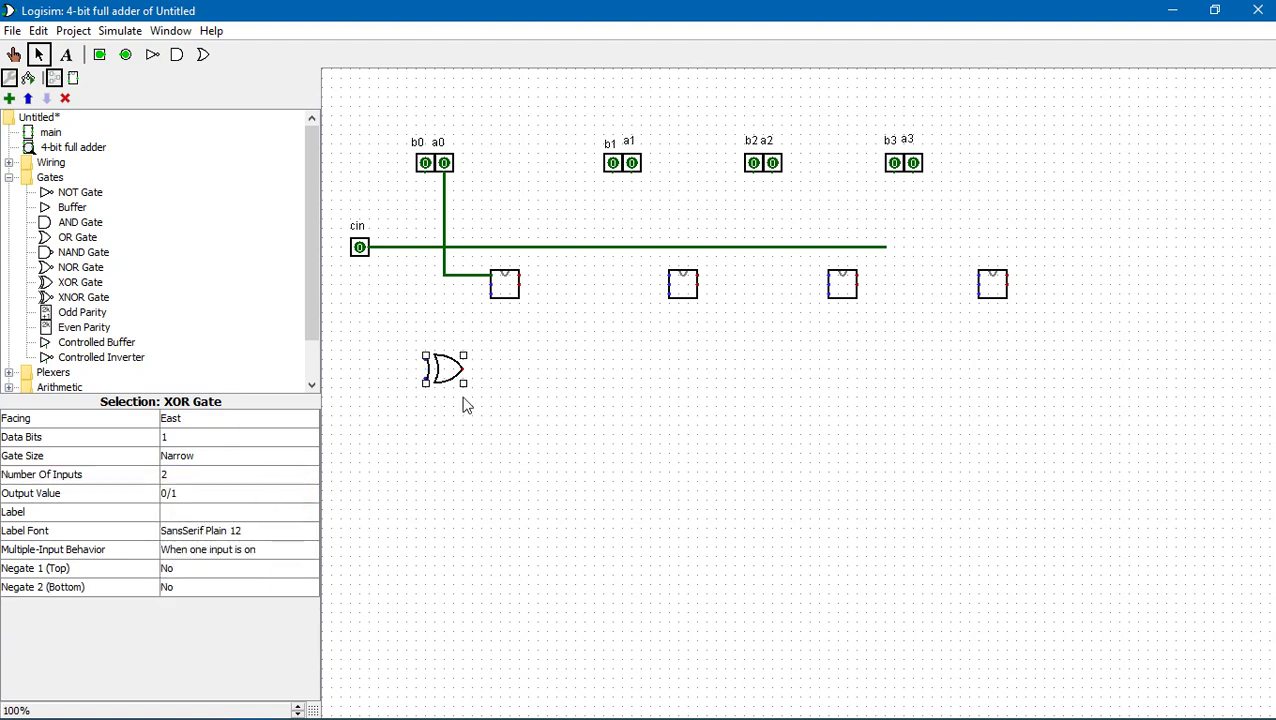
- Set the XOR gate's facing to South and move it beneath the cin wire, left of the first subcircuit
{"action": "left_click", "coordinate": [447, 367]}
{"action": "left_click", "coordinate": [289, 426]}
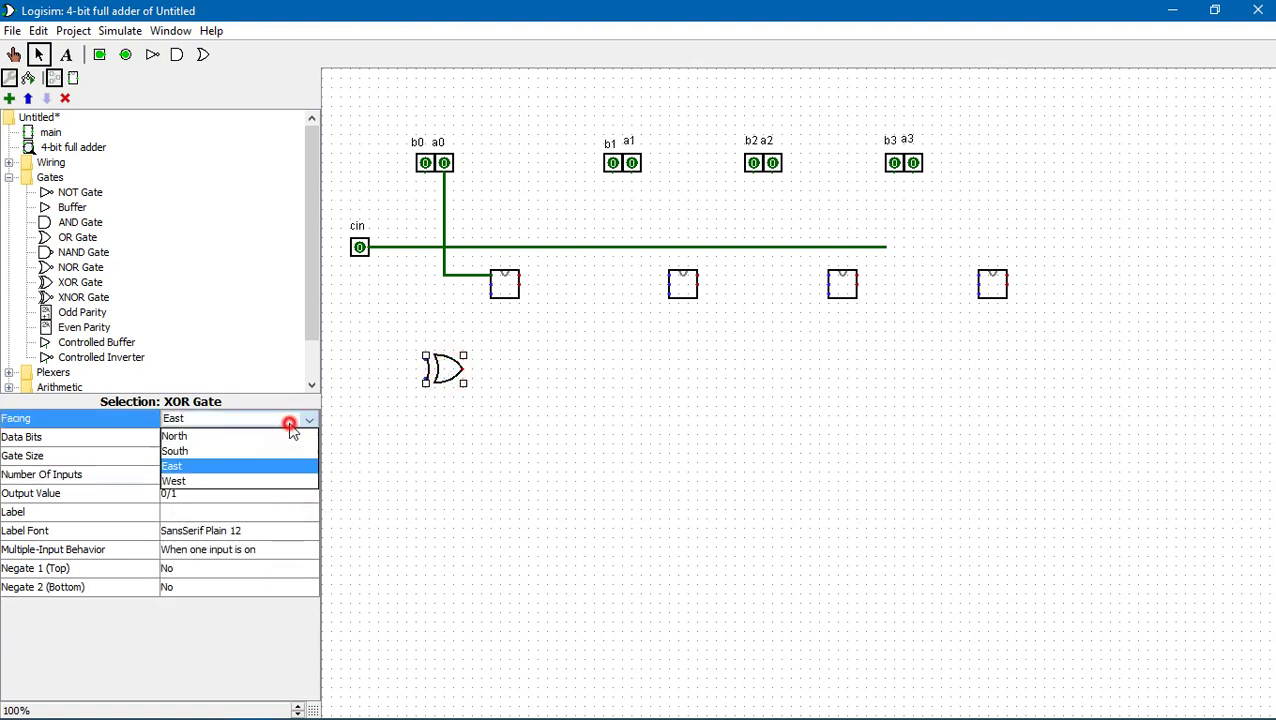
{"action": "left_click", "coordinate": [287, 447]}
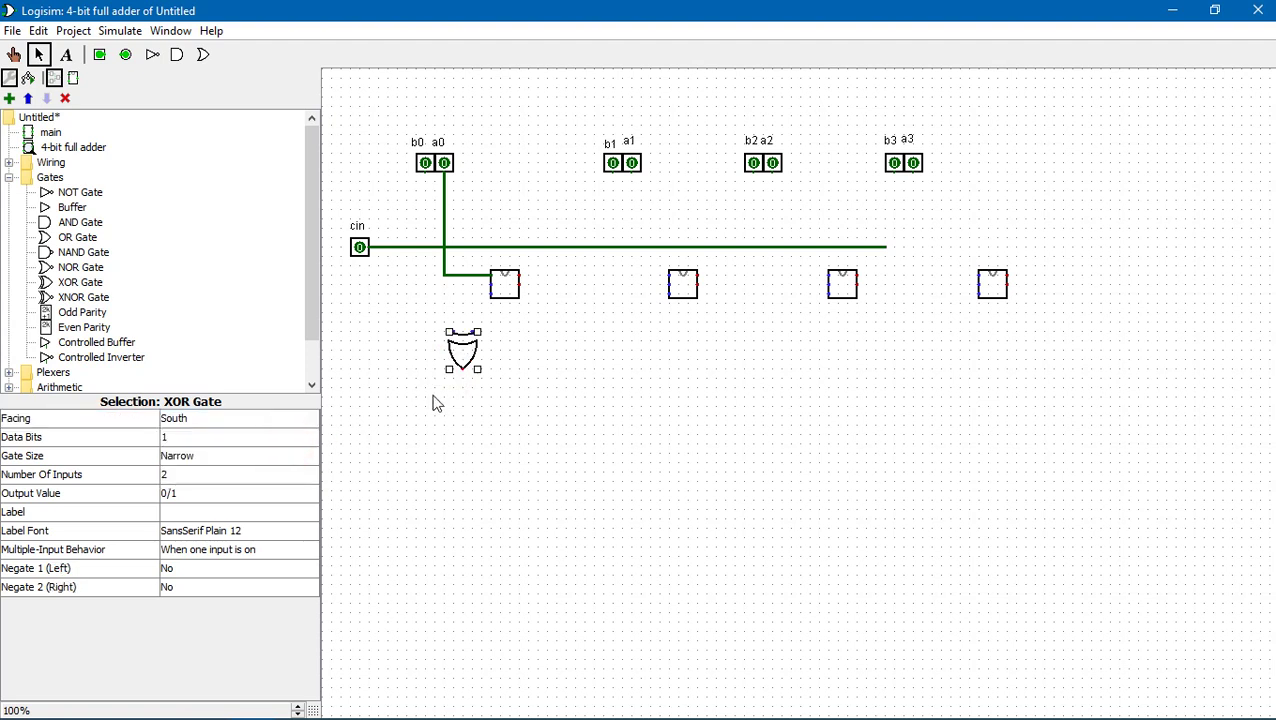
{"action": "mouse_move", "coordinate": [460, 345]}
{"action": "left_mouse_down"}
{"action": "mouse_move", "coordinate": [420, 312]}
{"action": "mouse_move", "coordinate": [413, 285]}
{"action": "left_mouse_up"}
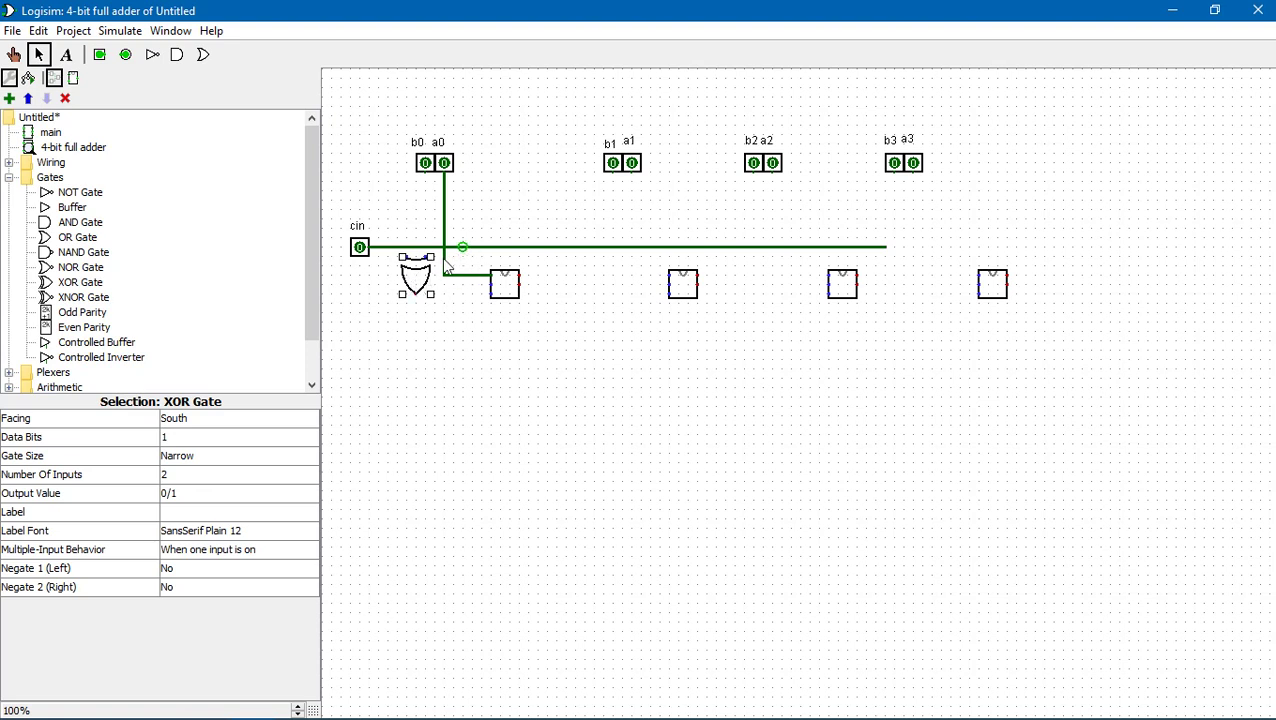
- Move the first subcircuit down and reroute the a0 wire to its upper input, clear of its left edge
{"action": "left_click_drag", "start_coordinate": [507, 284], "coordinate": [507, 333]}
{"action": "left_click", "coordinate": [491, 300]}
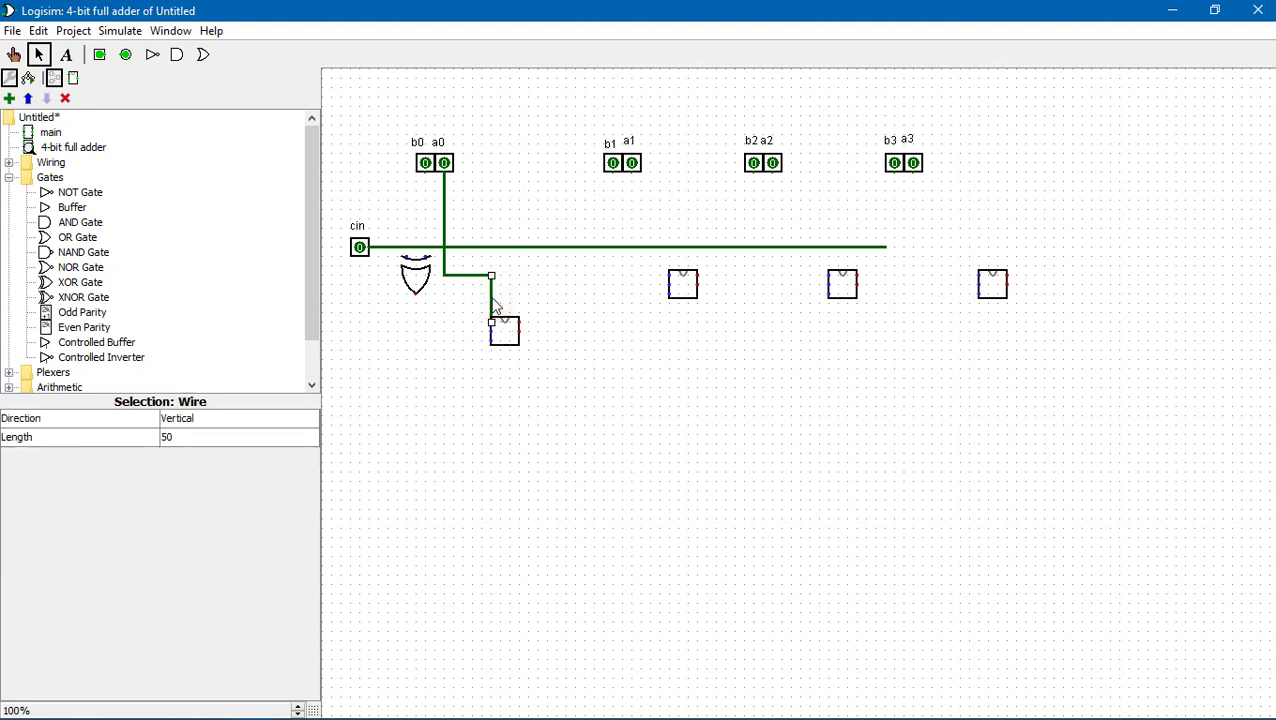
{"action": "key", "text": "Delete"}
{"action": "mouse_move", "coordinate": [490, 321]}
{"action": "left_mouse_down"}
{"action": "mouse_move", "coordinate": [477, 310]}
{"action": "mouse_move", "coordinate": [490, 276]}
{"action": "left_mouse_up"}
{"action": "left_click", "coordinate": [490, 284]}
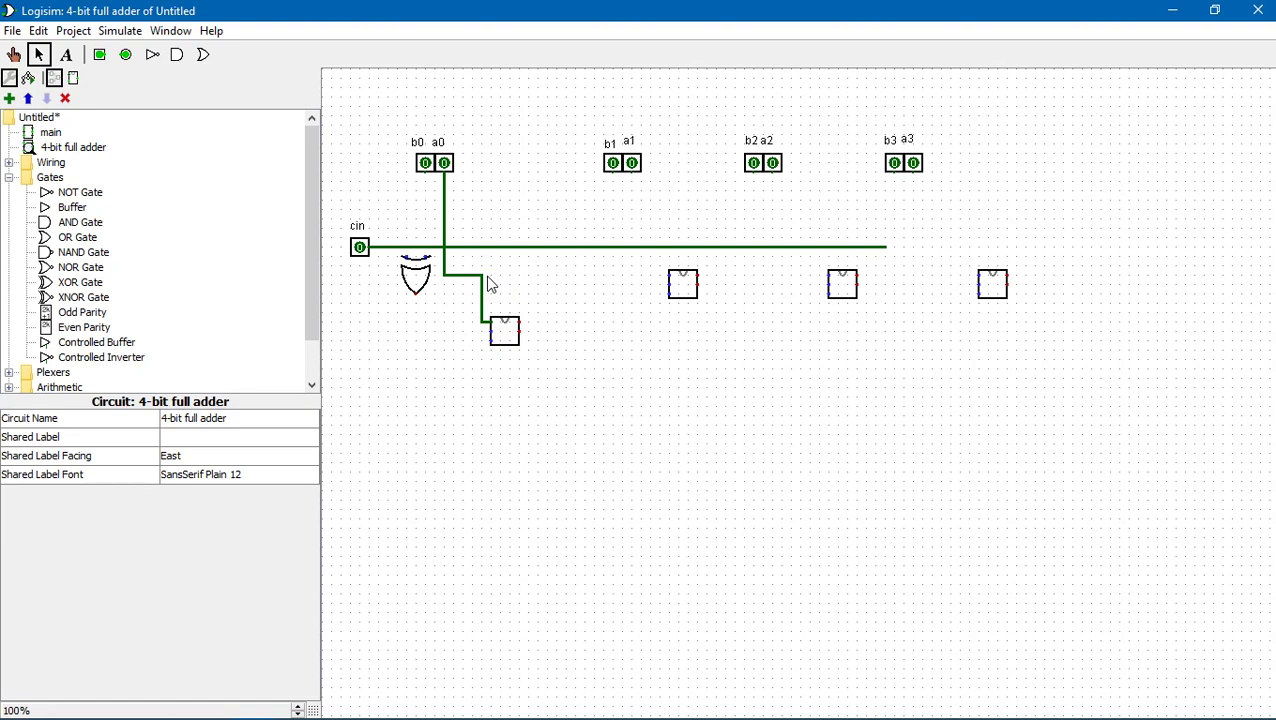
- Wire b0 to the XOR gate's right input and the cin line to its left input
{"action": "left_click", "coordinate": [425, 176]}
{"action": "left_click_drag", "start_coordinate": [428, 200], "coordinate": [418, 256]}
{"action": "left_click", "coordinate": [407, 251]}
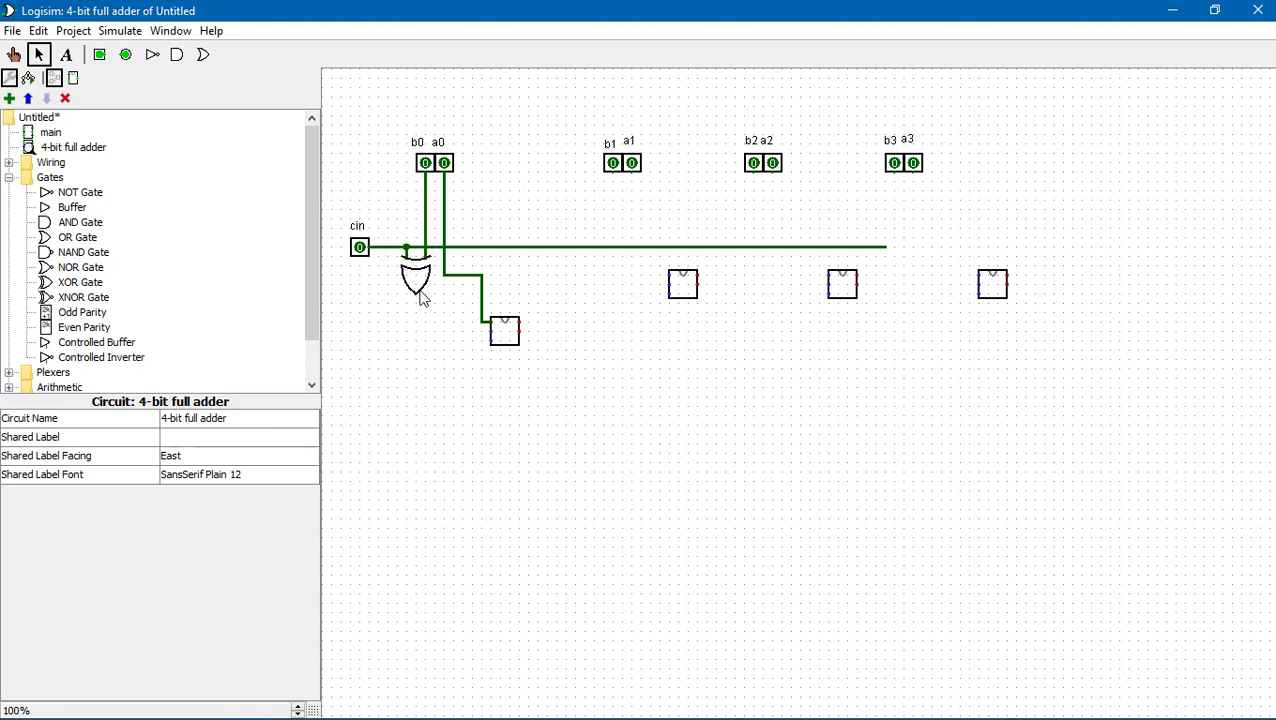
- Wire the XOR gate's output to the first subcircuit's middle input and the cin line to its lower input
{"action": "left_click_drag", "start_coordinate": [416, 292], "coordinate": [490, 340]}
{"action": "left_click", "coordinate": [388, 251]}
{"action": "mouse_move", "coordinate": [388, 255]}
{"action": "left_mouse_down"}
{"action": "mouse_move", "coordinate": [421, 353]}
{"action": "mouse_move", "coordinate": [490, 347]}
{"action": "left_mouse_up"}
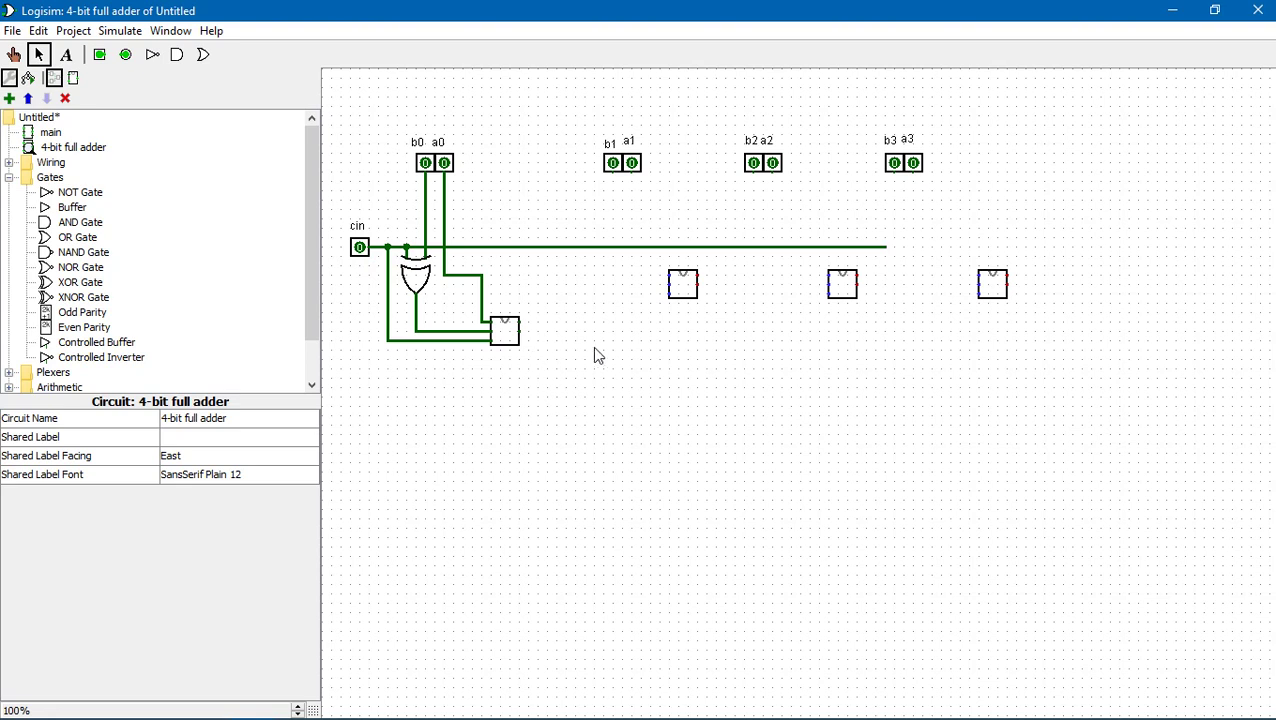
- Lower the second subcircuit level with the first and wire the first's lower output down to a north-facing output pin
{"action": "left_click_drag", "start_coordinate": [683, 293], "coordinate": [680, 332]}
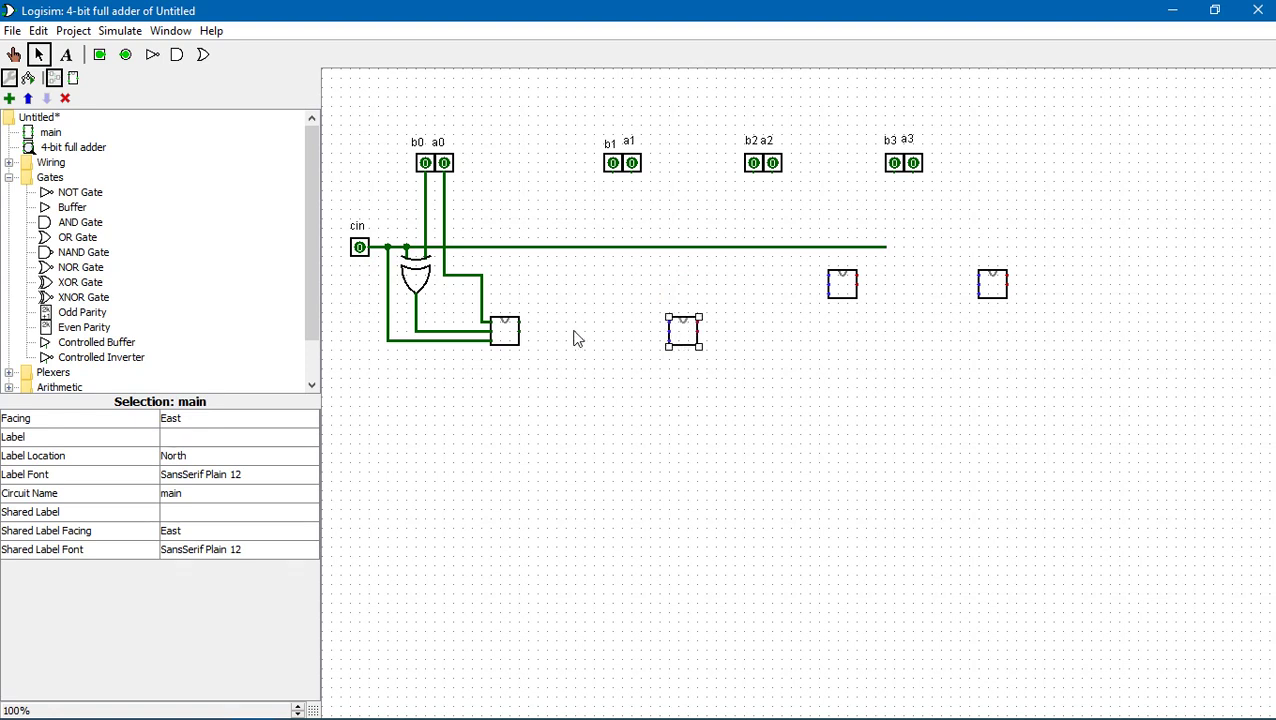
{"action": "mouse_move", "coordinate": [520, 332]}
{"action": "left_mouse_down"}
{"action": "mouse_move", "coordinate": [547, 350]}
{"action": "mouse_move", "coordinate": [540, 420]}
{"action": "left_mouse_up"}
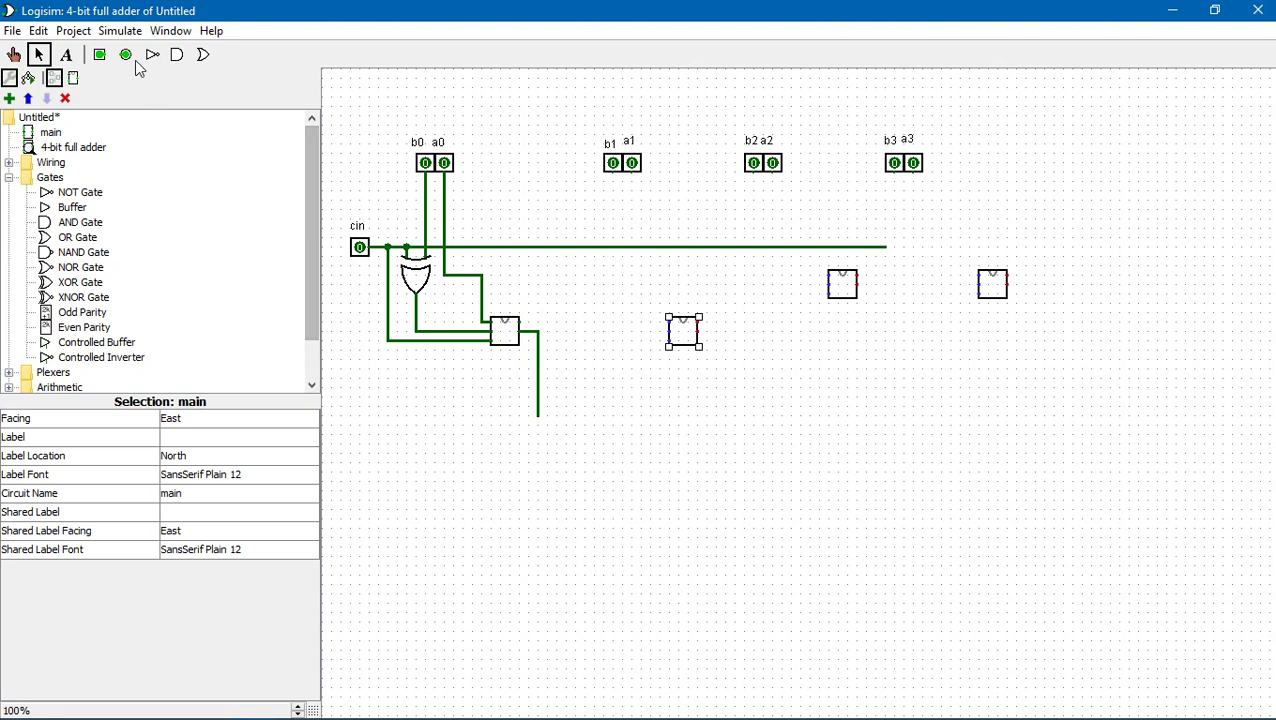
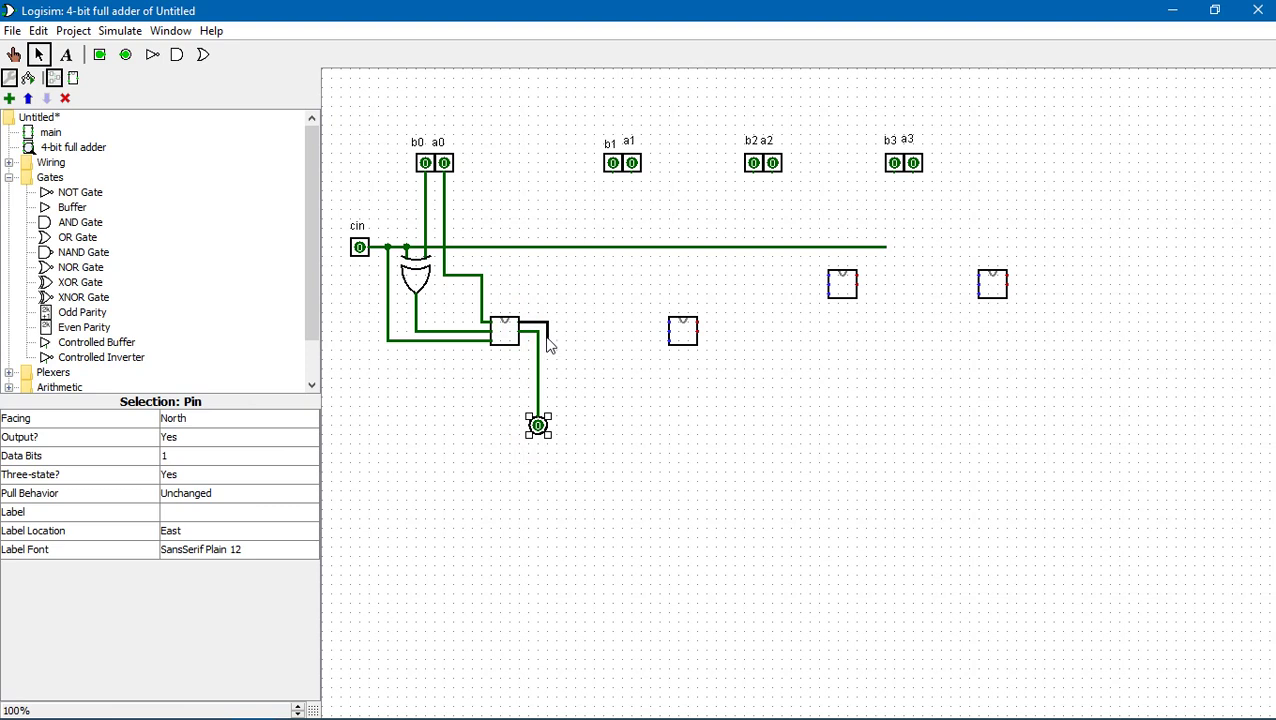
- Wire the first subcircuit's upper output to the second subcircuit's lower input
{"action": "left_click_drag", "start_coordinate": [548, 345], "coordinate": [548, 342]}
{"action": "left_click_drag", "start_coordinate": [669, 342], "coordinate": [548, 342]}
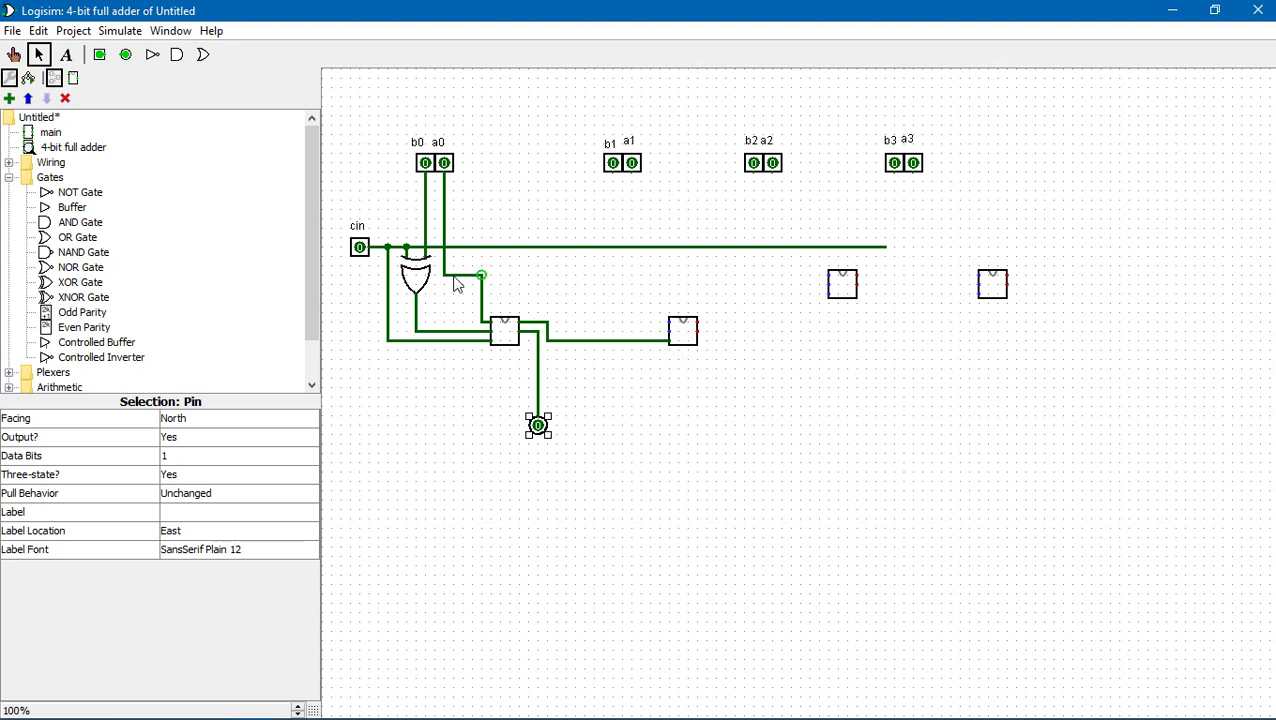
- Duplicate the XOR gate beneath the b1 pin and wire b1 and the cin line to its inputs
{"action": "left_click", "coordinate": [422, 285]}
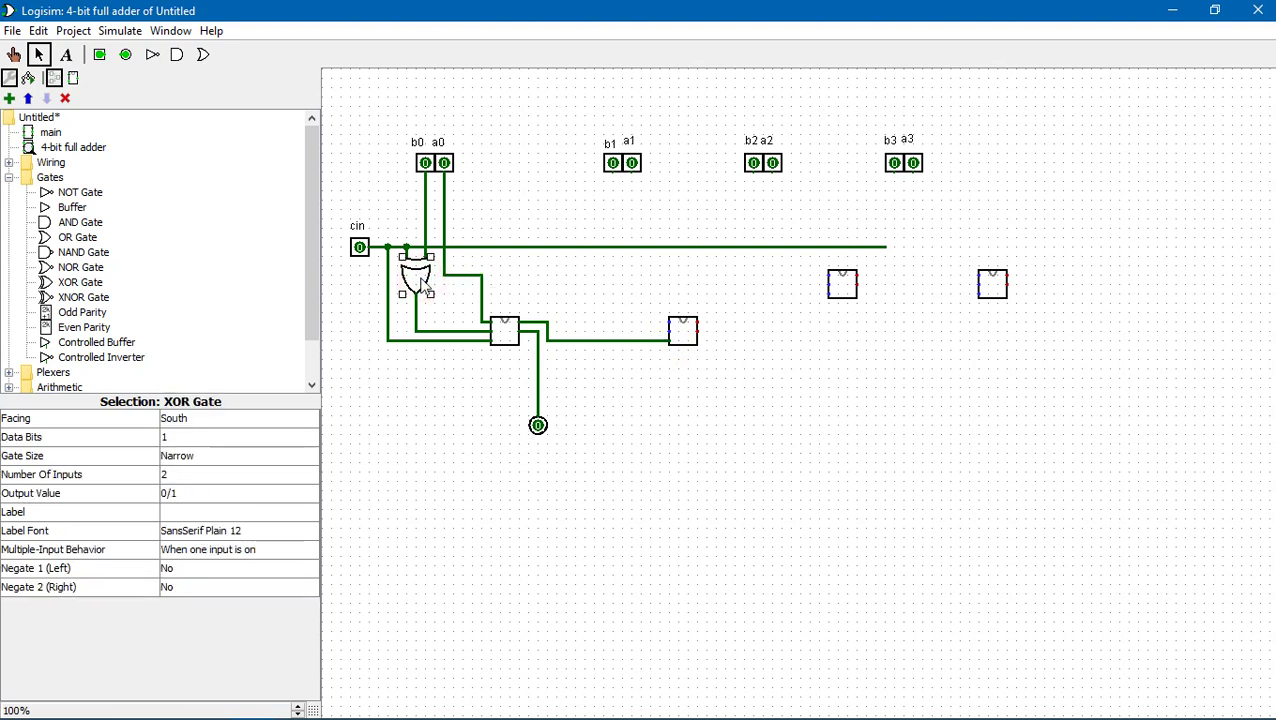
{"action": "left_click_drag", "start_coordinate": [422, 285], "coordinate": [613, 303]}
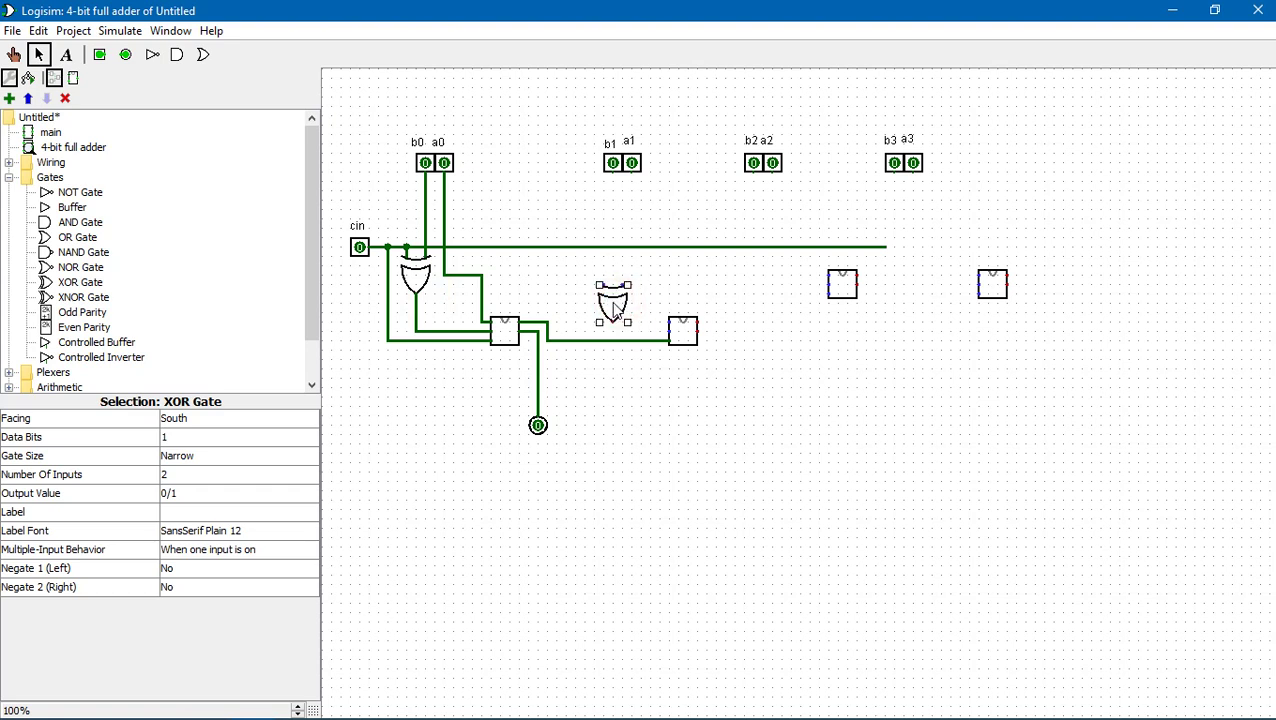
{"action": "left_click_drag", "start_coordinate": [613, 168], "coordinate": [594, 249]}
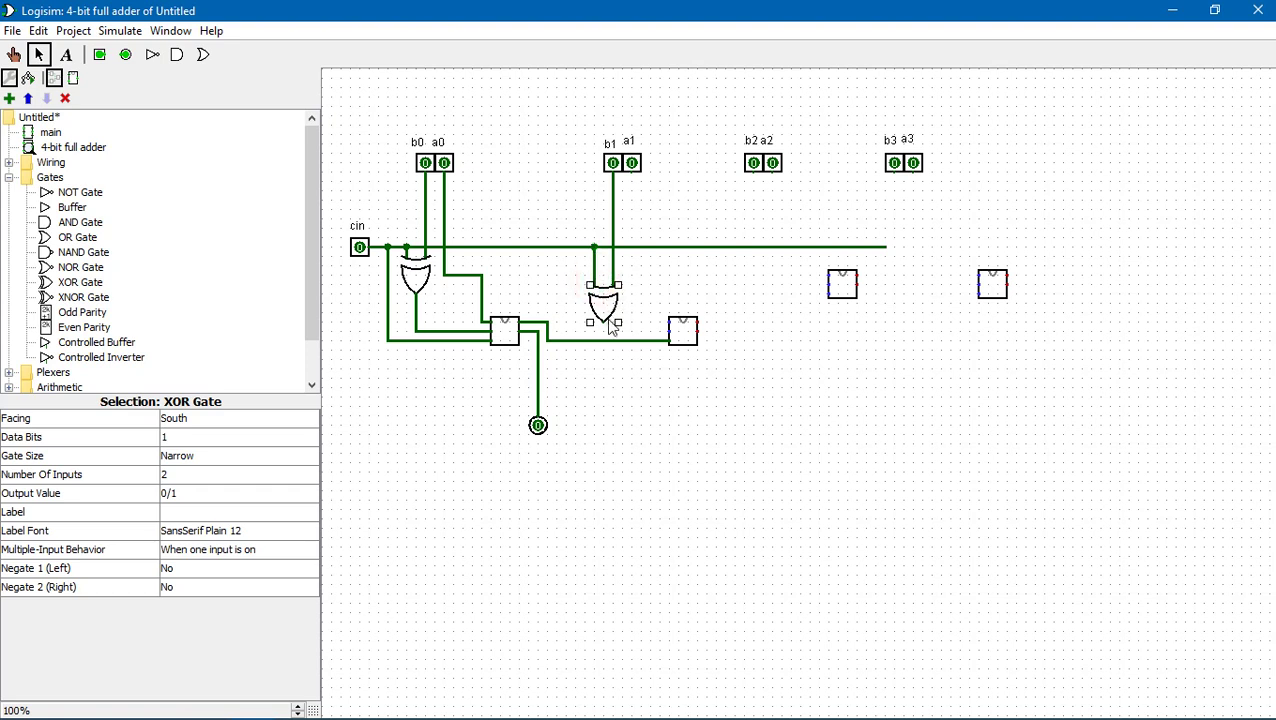
- Wire the second XOR gate's output and a1 to the second subcircuit, and draw a wire down from its lower output
{"action": "mouse_move", "coordinate": [604, 322]}
{"action": "left_mouse_down"}
{"action": "mouse_move", "coordinate": [633, 338]}
{"action": "mouse_move", "coordinate": [601, 333]}
{"action": "left_mouse_up"}
{"action": "left_click_drag", "start_coordinate": [669, 330], "coordinate": [604, 332]}
{"action": "left_click_drag", "start_coordinate": [631, 172], "coordinate": [724, 414]}
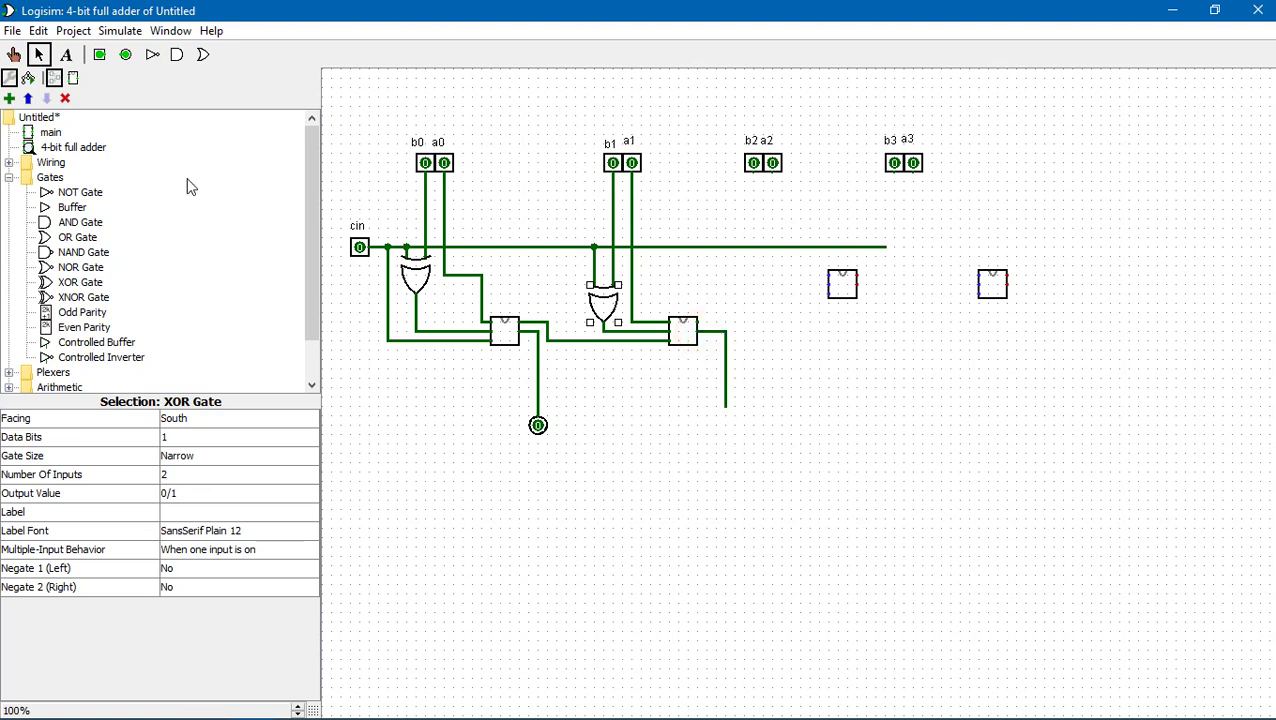
- Place a north-facing output pin at the end of the wire from the second subcircuit's lower output
{"action": "left_click", "coordinate": [125, 55]}
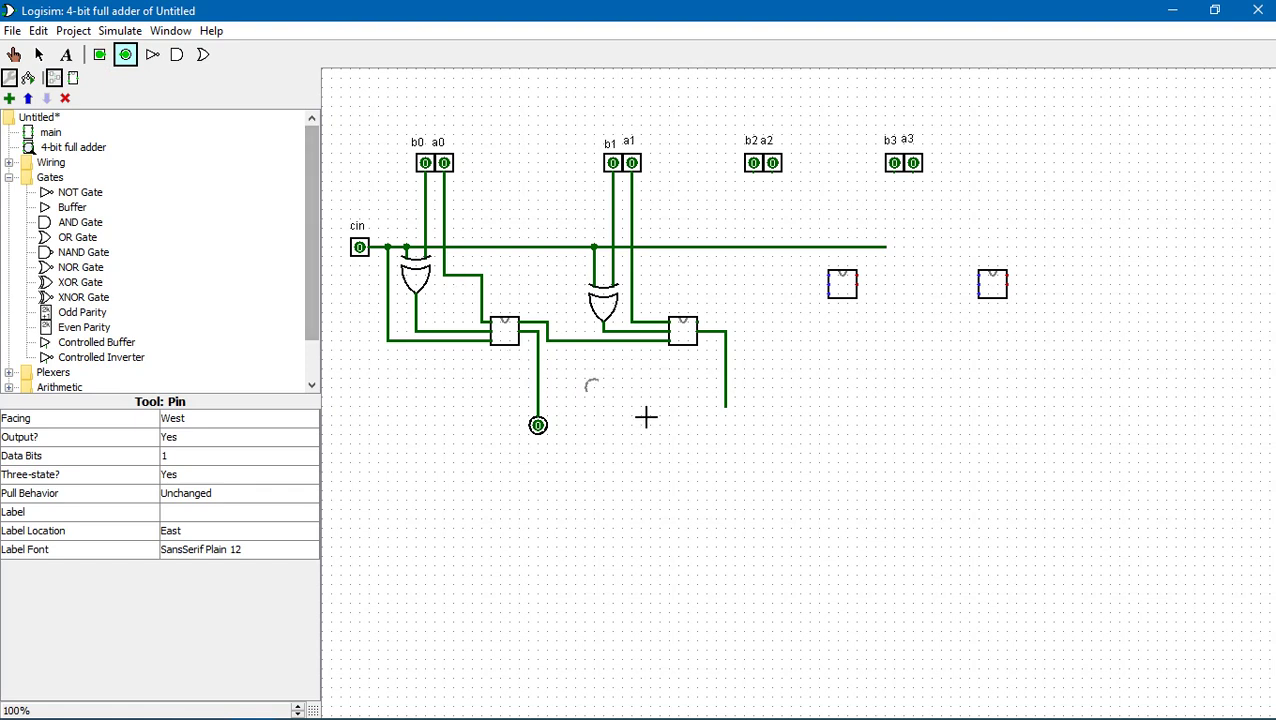
{"action": "left_click", "coordinate": [688, 434]}
{"action": "left_click", "coordinate": [283, 419]}
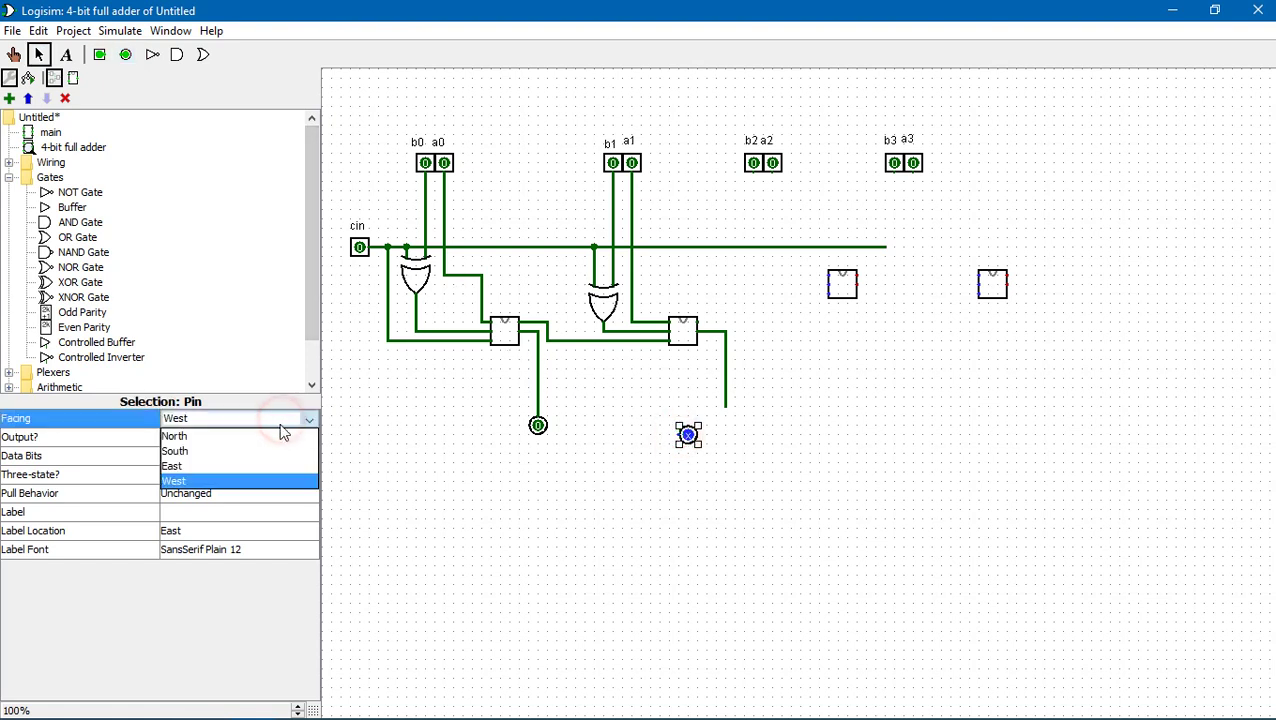
{"action": "left_click", "coordinate": [276, 437]}
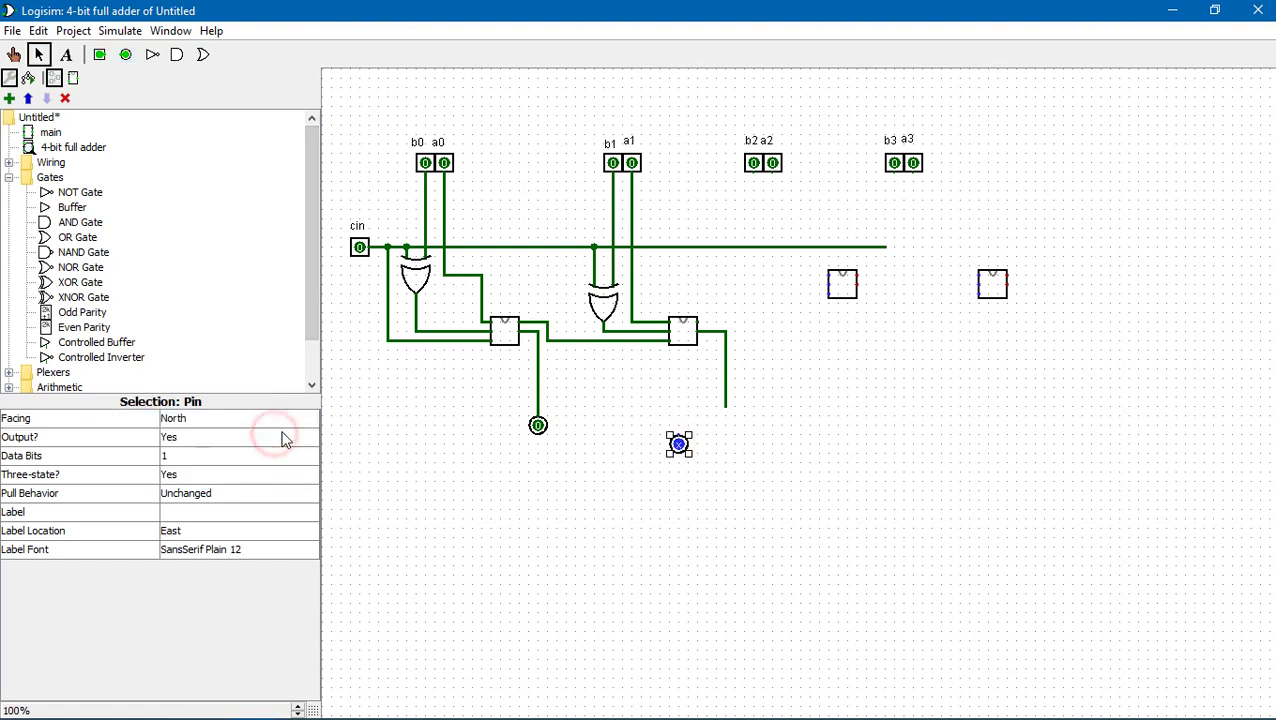
{"action": "left_click_drag", "start_coordinate": [679, 447], "coordinate": [726, 418]}
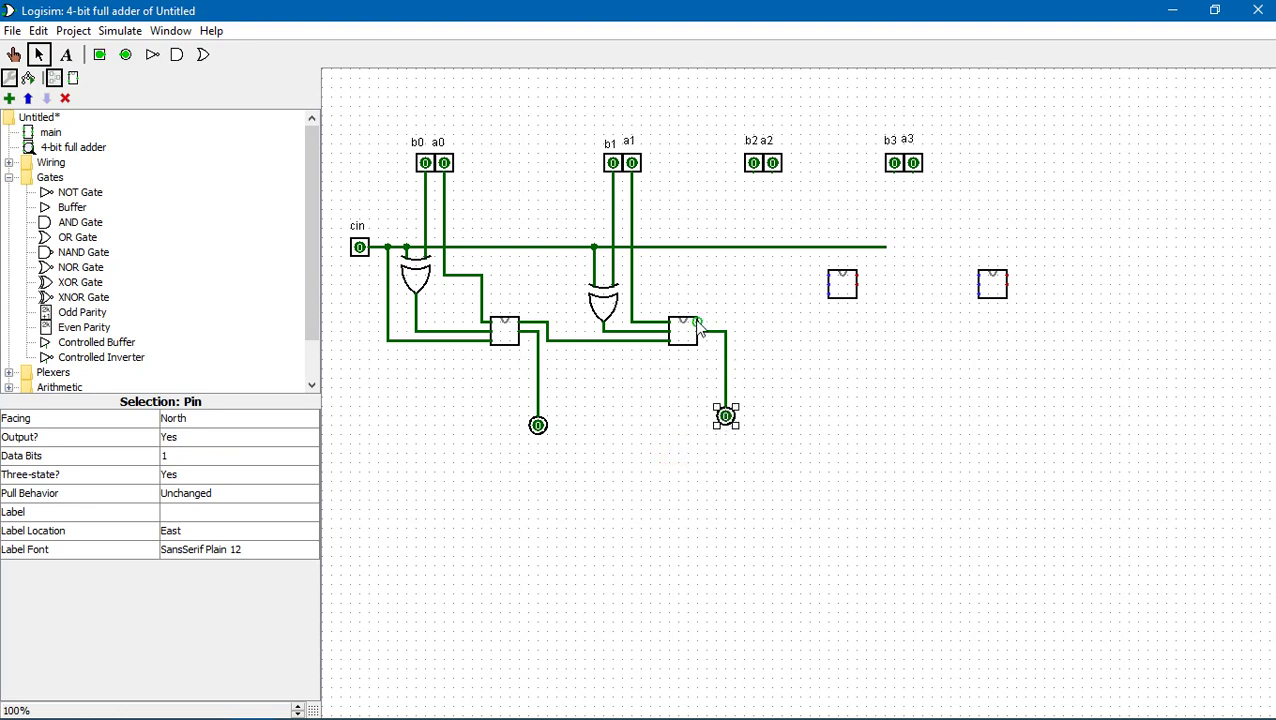
- Lower the third subcircuit and wire the second's upper output to its lower input and a2 to its upper input
{"action": "left_click_drag", "start_coordinate": [845, 286], "coordinate": [851, 322]}
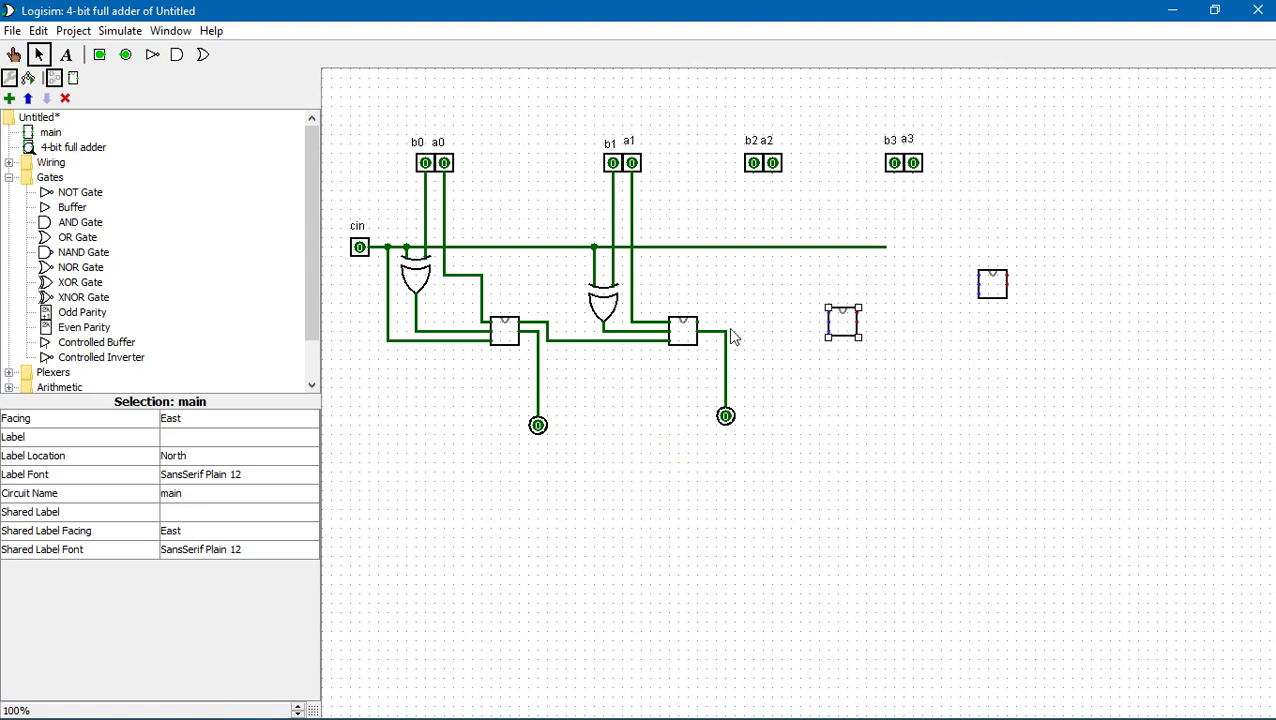
{"action": "left_click_drag", "start_coordinate": [698, 322], "coordinate": [736, 326]}
{"action": "left_click_drag", "start_coordinate": [828, 332], "coordinate": [738, 341]}
{"action": "mouse_move", "coordinate": [772, 168]}
{"action": "left_mouse_down"}
{"action": "mouse_move", "coordinate": [808, 287]}
{"action": "mouse_move", "coordinate": [776, 306]}
{"action": "mouse_move", "coordinate": [827, 316]}
{"action": "left_mouse_up"}
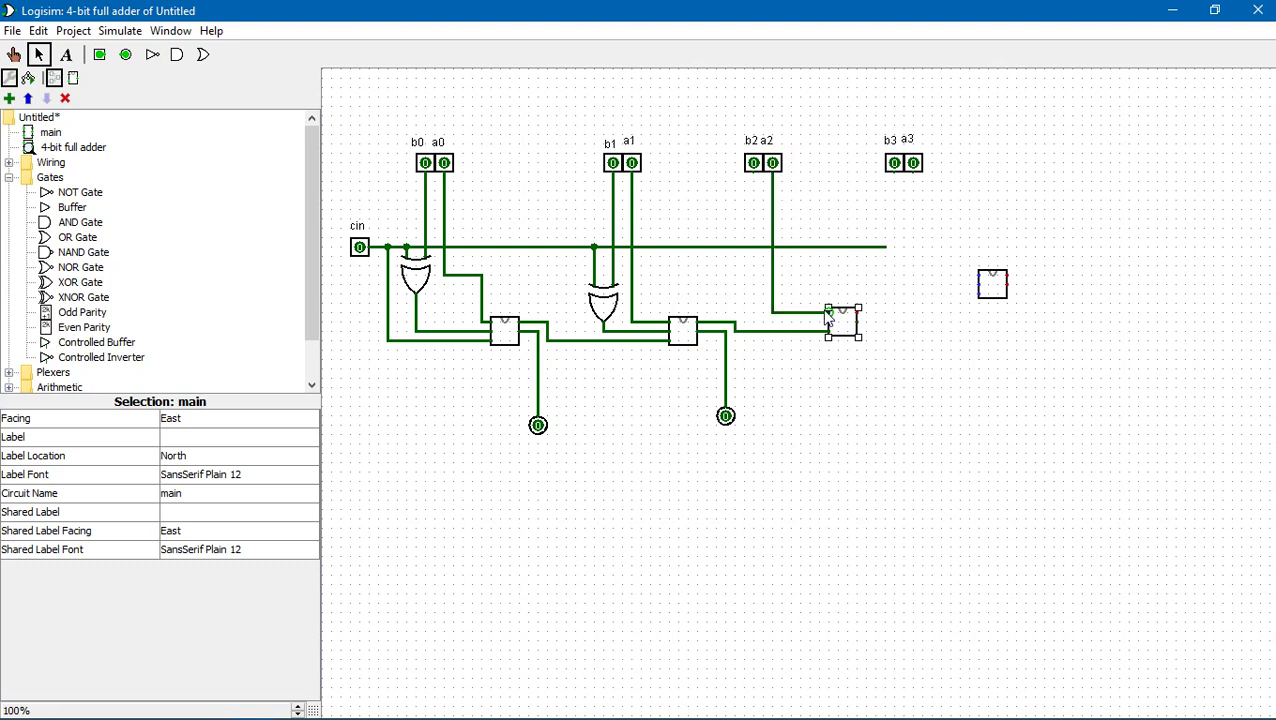
- Duplicate the XOR gate beneath b2, wire it between b2, the cin line and the third subcircuit, and run that subcircuit's lower output downward
{"action": "left_click", "coordinate": [603, 313]}
{"action": "left_click_drag", "start_coordinate": [603, 313], "coordinate": [750, 285]}
{"action": "mouse_move", "coordinate": [754, 163]}
{"action": "left_mouse_down"}
{"action": "mouse_move", "coordinate": [760, 272]}
{"action": "mouse_move", "coordinate": [735, 250]}
{"action": "mouse_move", "coordinate": [758, 328]}
{"action": "mouse_move", "coordinate": [900, 344]}
{"action": "left_mouse_up"}
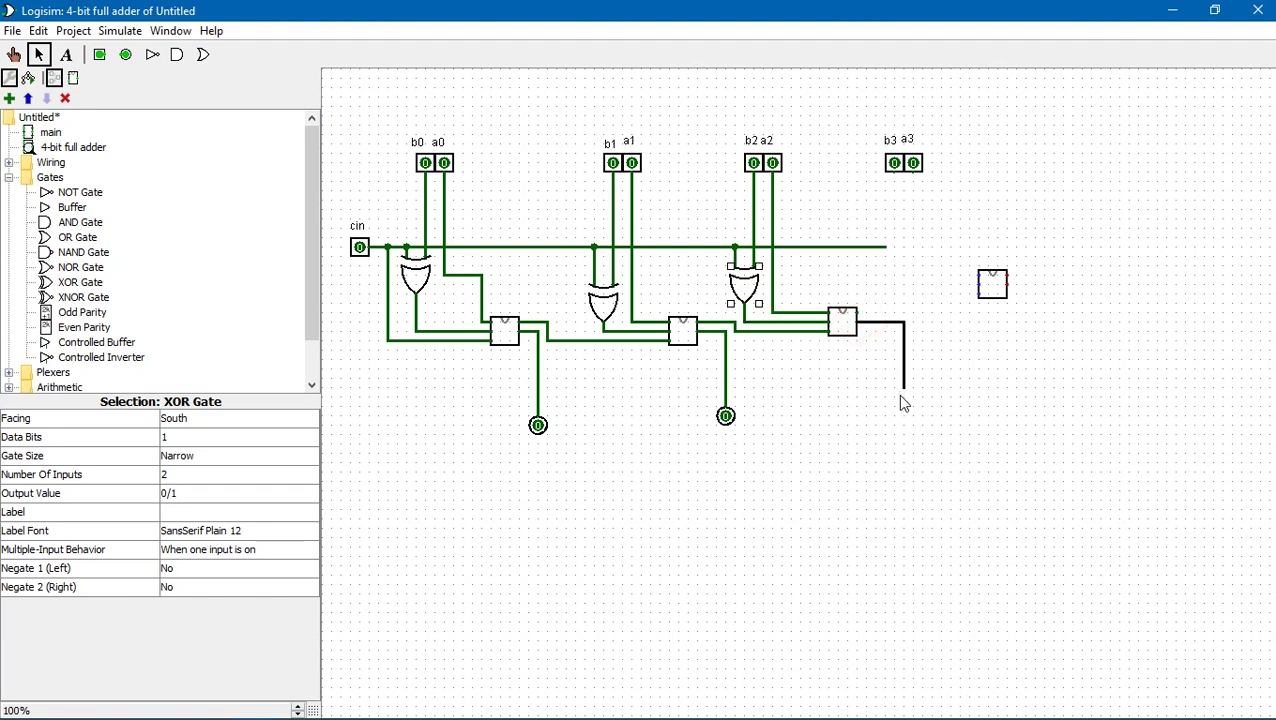
{"action": "left_click_drag", "start_coordinate": [899, 409], "coordinate": [900, 410]}
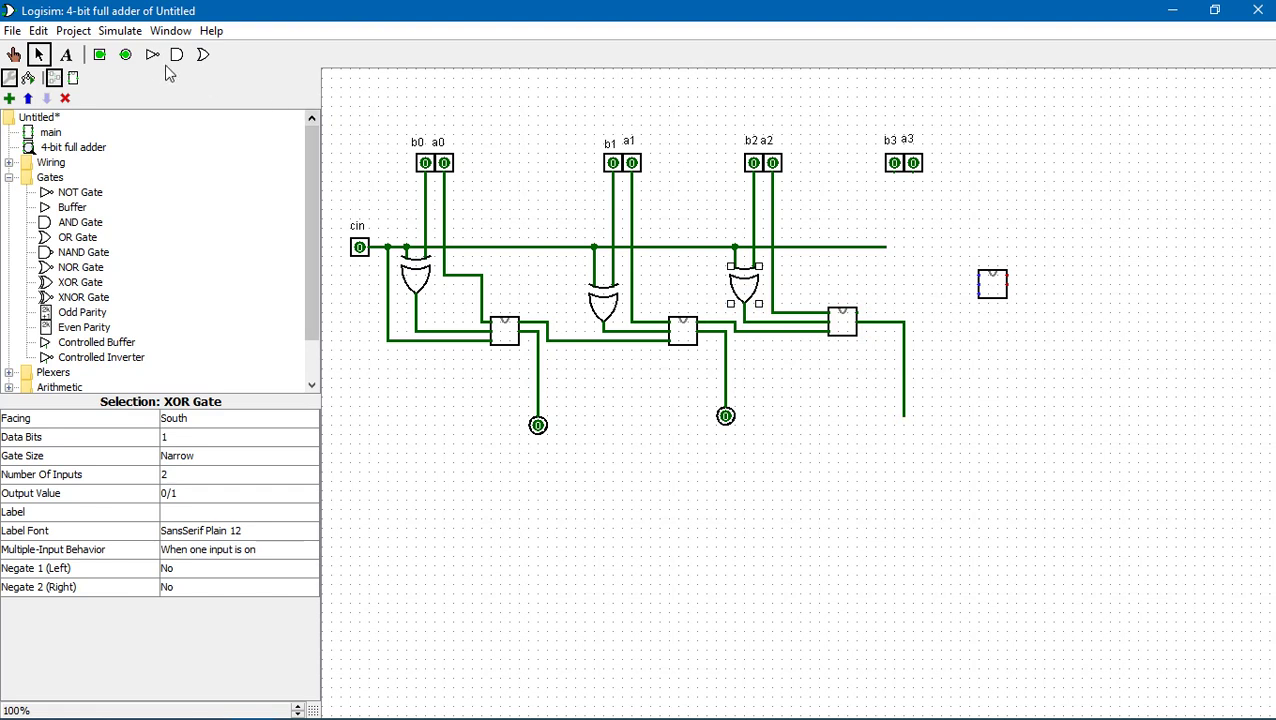
- Place a north-facing output pin at the end of the wire from the third subcircuit's lower output
{"action": "left_click", "coordinate": [126, 60]}
{"action": "left_click", "coordinate": [903, 438]}
{"action": "left_click", "coordinate": [274, 418]}
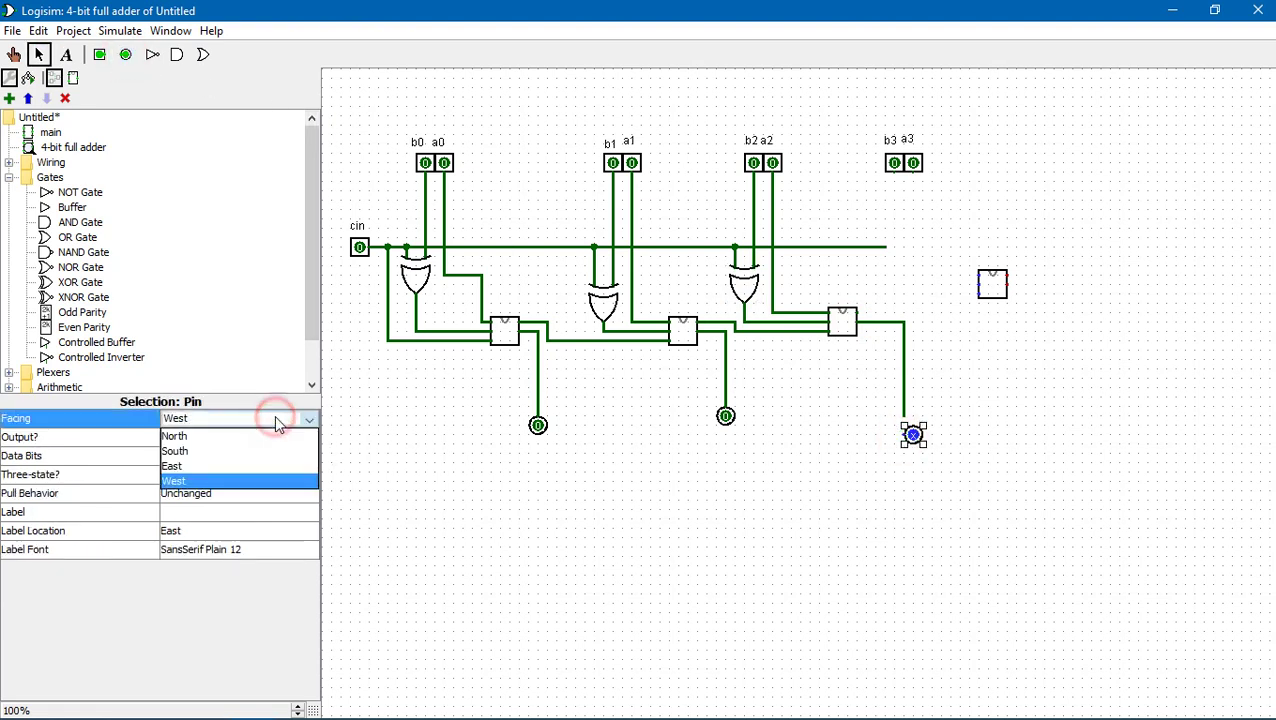
{"action": "left_click", "coordinate": [278, 442]}
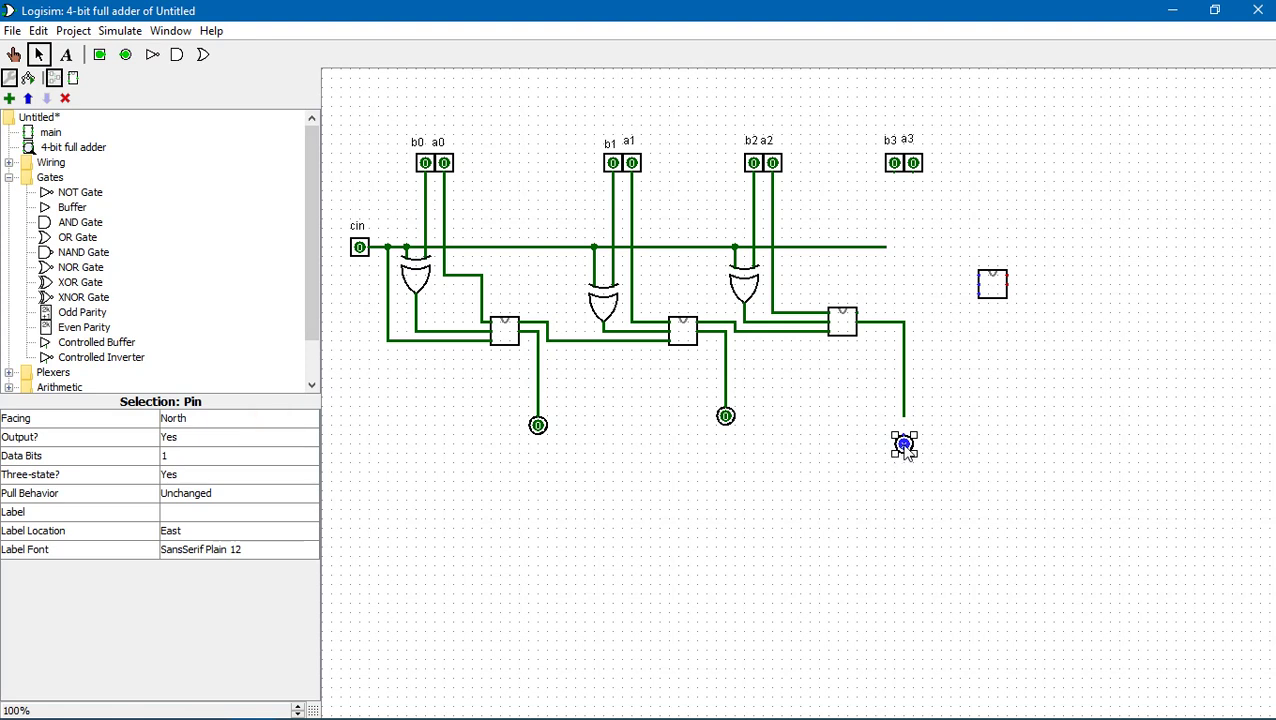
{"action": "left_click_drag", "start_coordinate": [903, 443], "coordinate": [903, 426]}
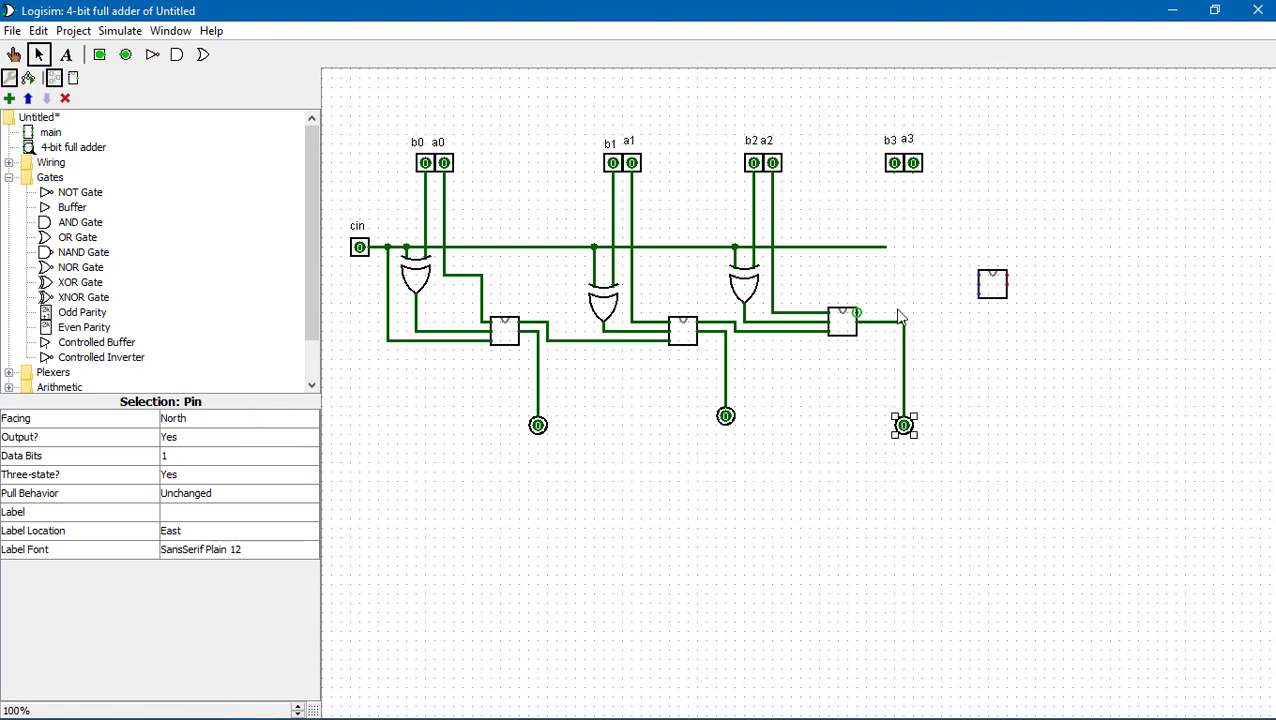
- Lower the fourth subcircuit level with the third and wire the third's upper output to its lower input
{"action": "left_click_drag", "start_coordinate": [990, 290], "coordinate": [1018, 325]}
{"action": "left_click_drag", "start_coordinate": [857, 314], "coordinate": [916, 340]}
{"action": "left_click_drag", "start_coordinate": [998, 331], "coordinate": [916, 334]}
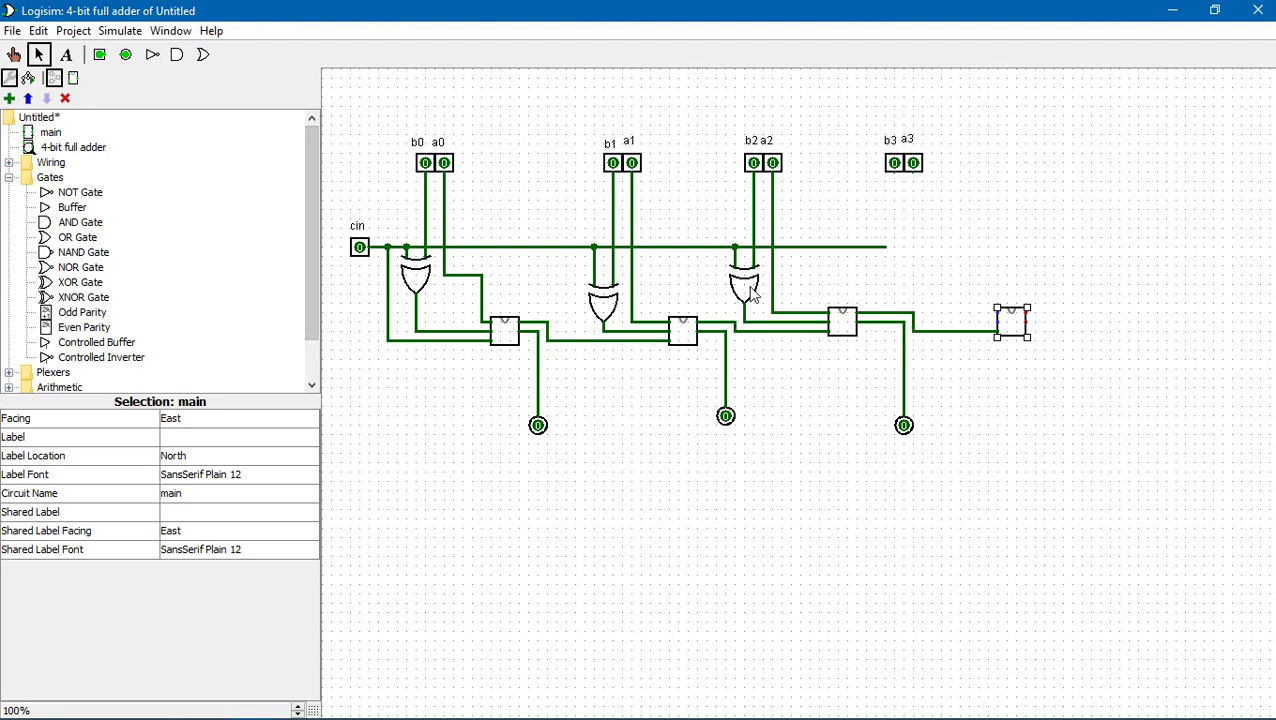
- Duplicate the XOR gate below the b3 and a3 pins and extend the cin line to its first input
{"action": "left_click_drag", "start_coordinate": [753, 293], "coordinate": [833, 320]}
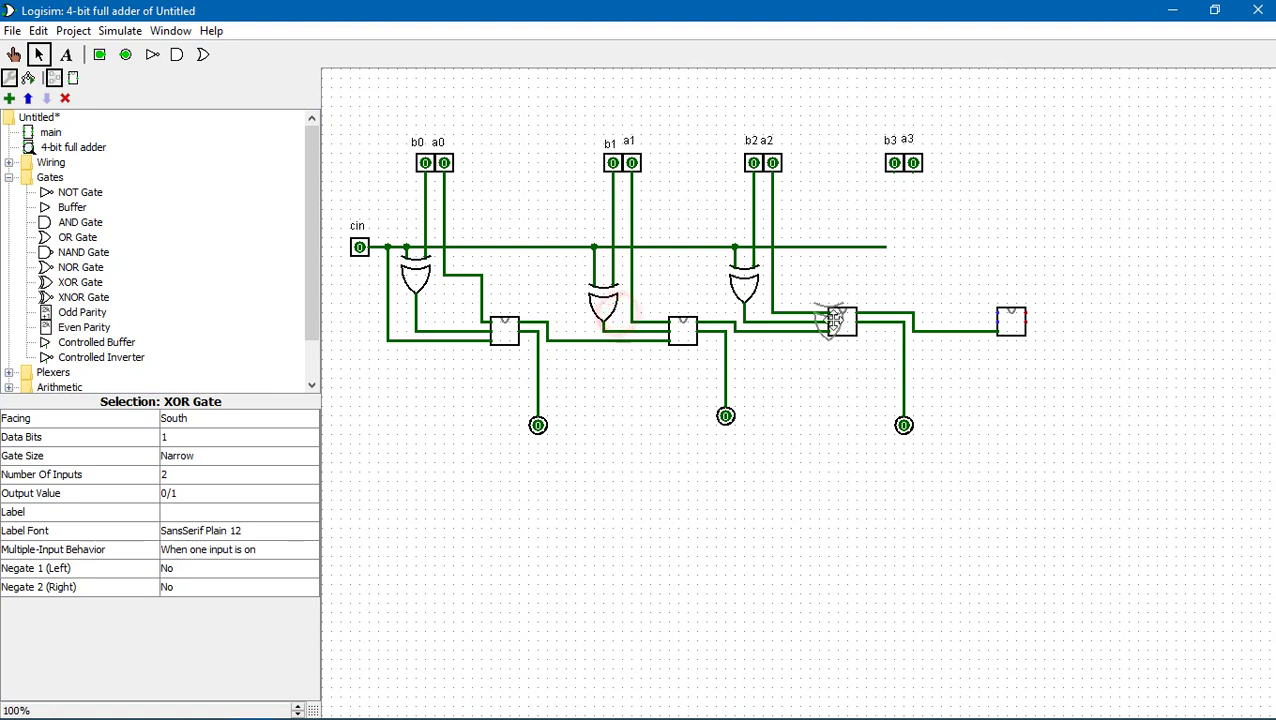
{"action": "left_click", "coordinate": [932, 295]}
{"action": "left_click_drag", "start_coordinate": [886, 247], "coordinate": [924, 276]}
- Wire b3 through the fourth XOR gate and a3 directly to the fourth subcircuit, and draw a wire down from its lower output
{"action": "left_click_drag", "start_coordinate": [894, 176], "coordinate": [903, 228]}
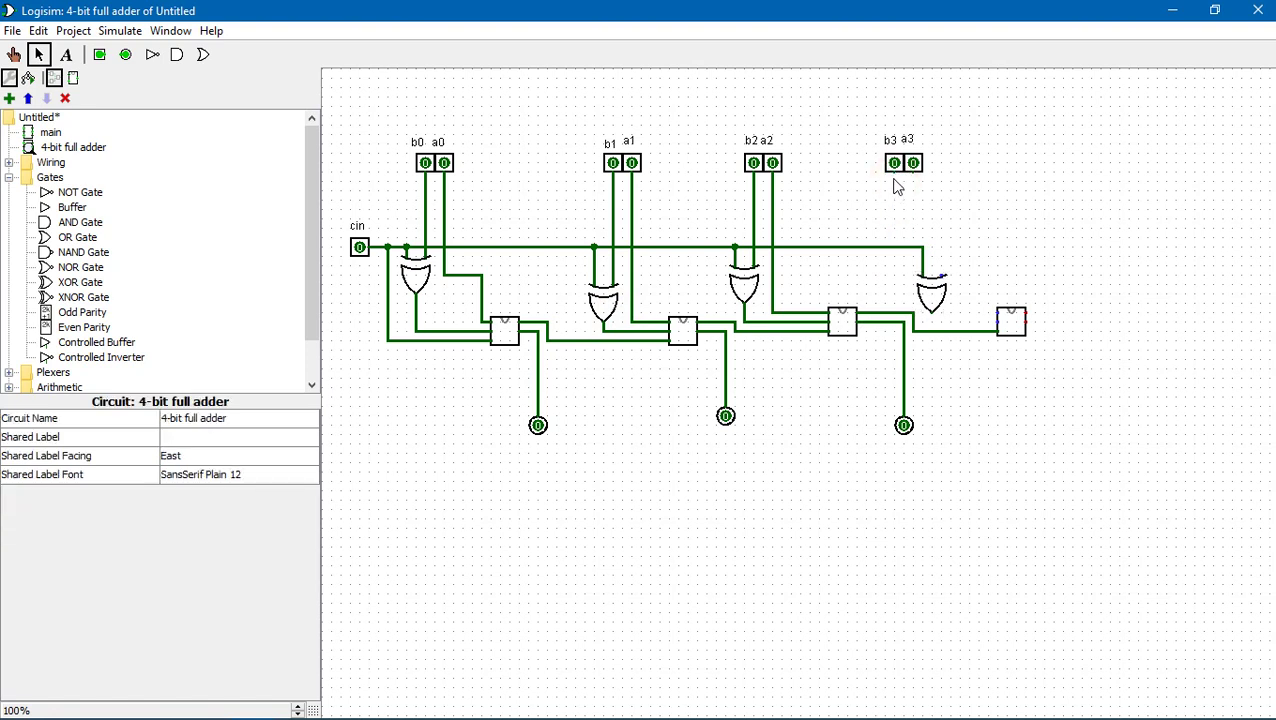
{"action": "mouse_move", "coordinate": [895, 177]}
{"action": "left_mouse_down"}
{"action": "mouse_move", "coordinate": [905, 242]}
{"action": "mouse_move", "coordinate": [938, 243]}
{"action": "mouse_move", "coordinate": [931, 316]}
{"action": "mouse_move", "coordinate": [946, 328]}
{"action": "mouse_move", "coordinate": [997, 322]}
{"action": "left_mouse_up"}
{"action": "mouse_move", "coordinate": [915, 178]}
{"action": "left_mouse_down"}
{"action": "mouse_move", "coordinate": [918, 205]}
{"action": "mouse_move", "coordinate": [980, 234]}
{"action": "mouse_move", "coordinate": [983, 316]}
{"action": "mouse_move", "coordinate": [1057, 390]}
{"action": "mouse_move", "coordinate": [1054, 415]}
{"action": "left_mouse_up"}
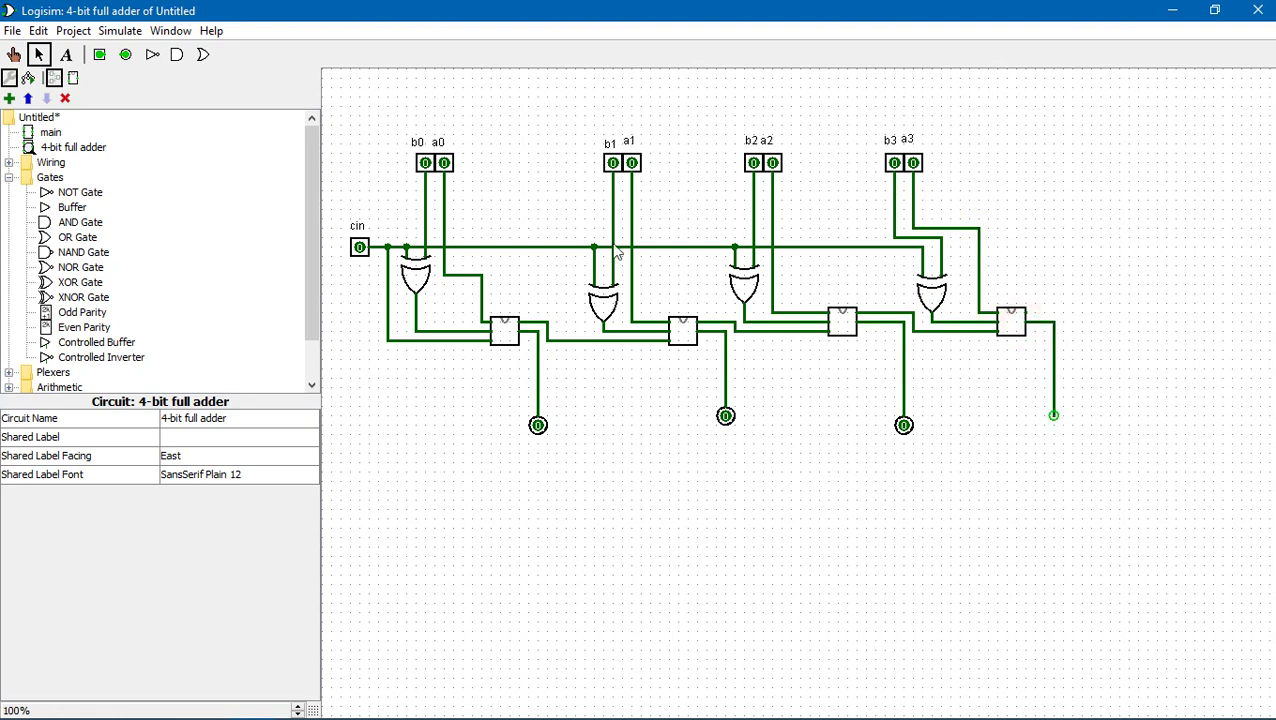
- Place a north-facing output pin at the end of the wire from the fourth subcircuit's lower output
{"action": "left_click", "coordinate": [125, 54]}
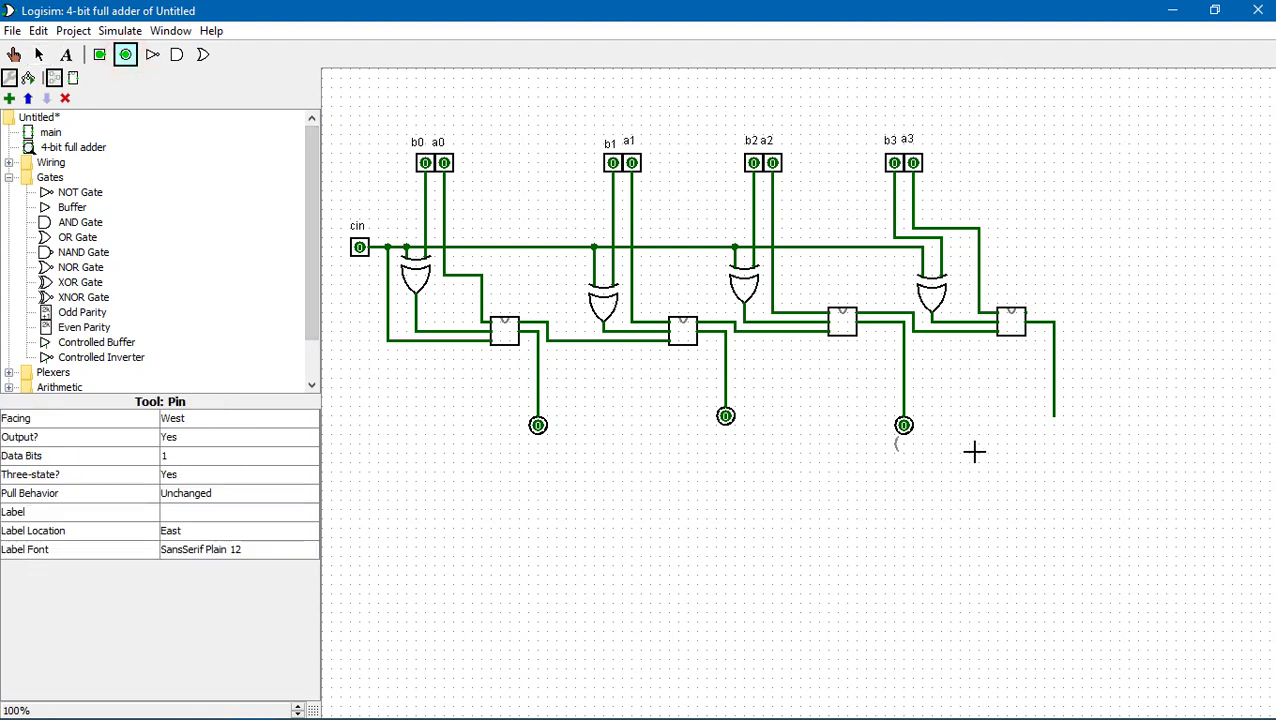
{"action": "left_click", "coordinate": [1034, 443]}
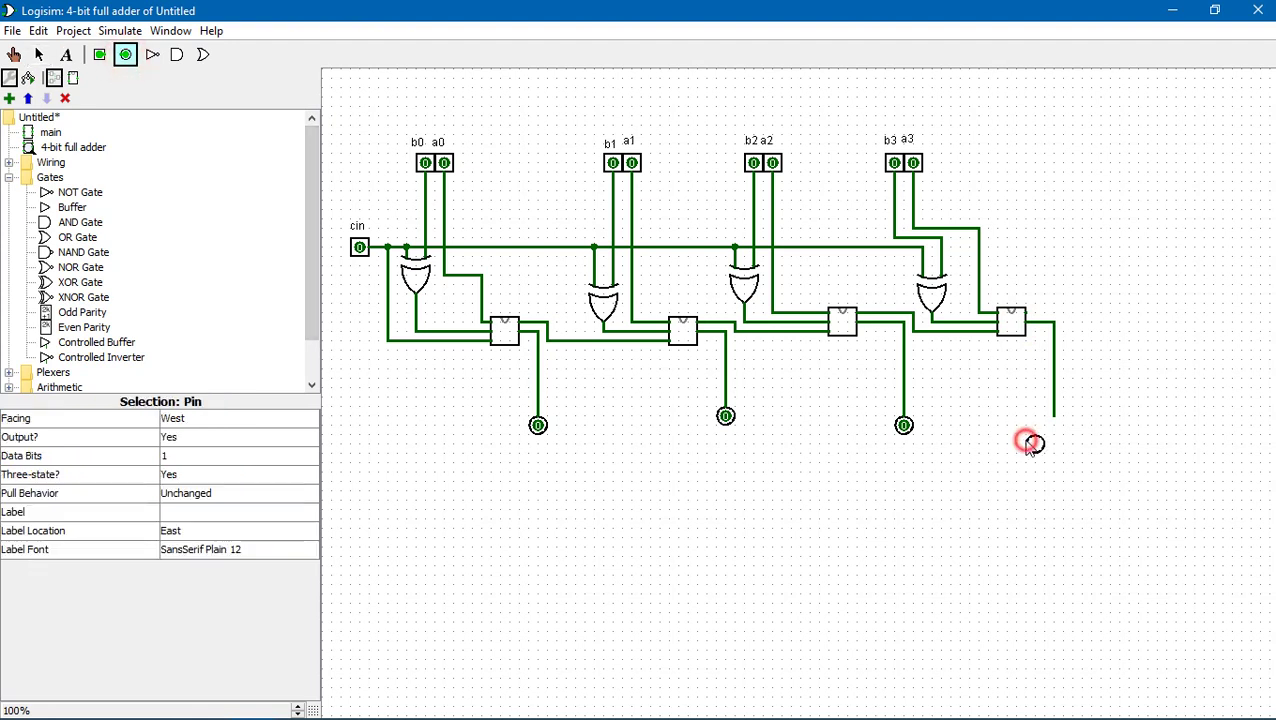
{"action": "left_click", "coordinate": [257, 420]}
{"action": "left_click", "coordinate": [254, 436]}
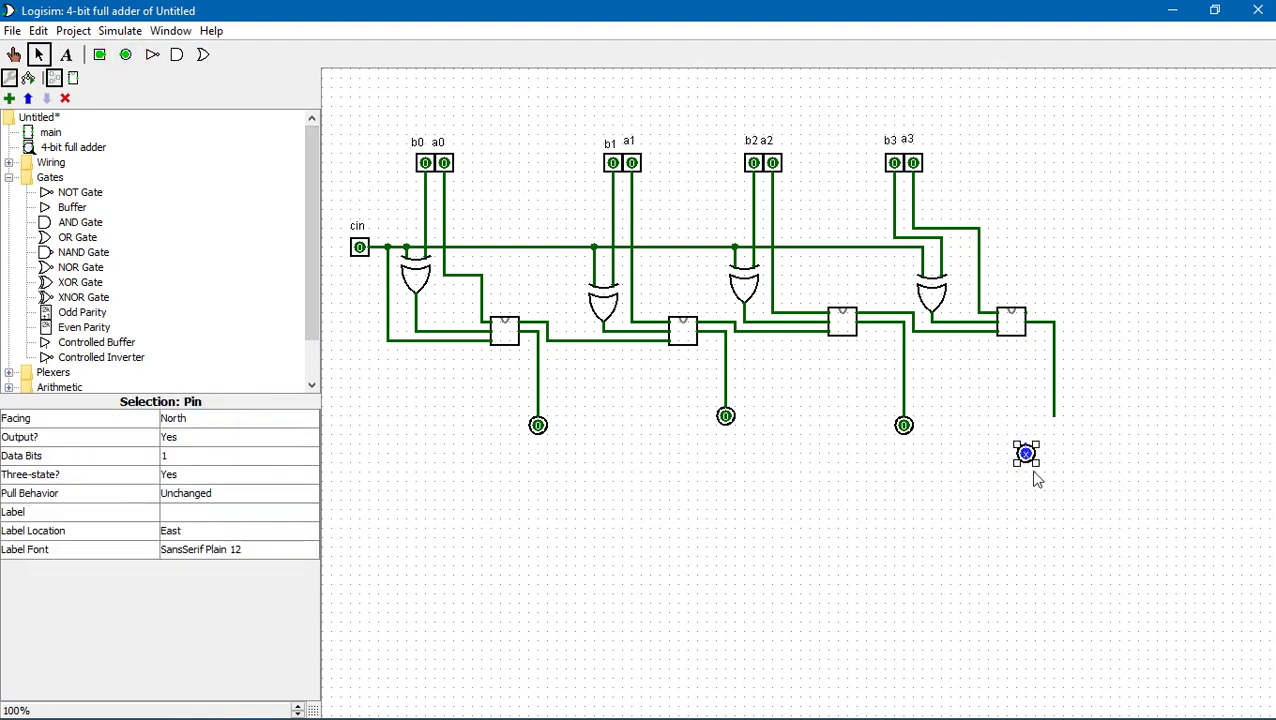
{"action": "left_click_drag", "start_coordinate": [1027, 455], "coordinate": [1052, 431]}
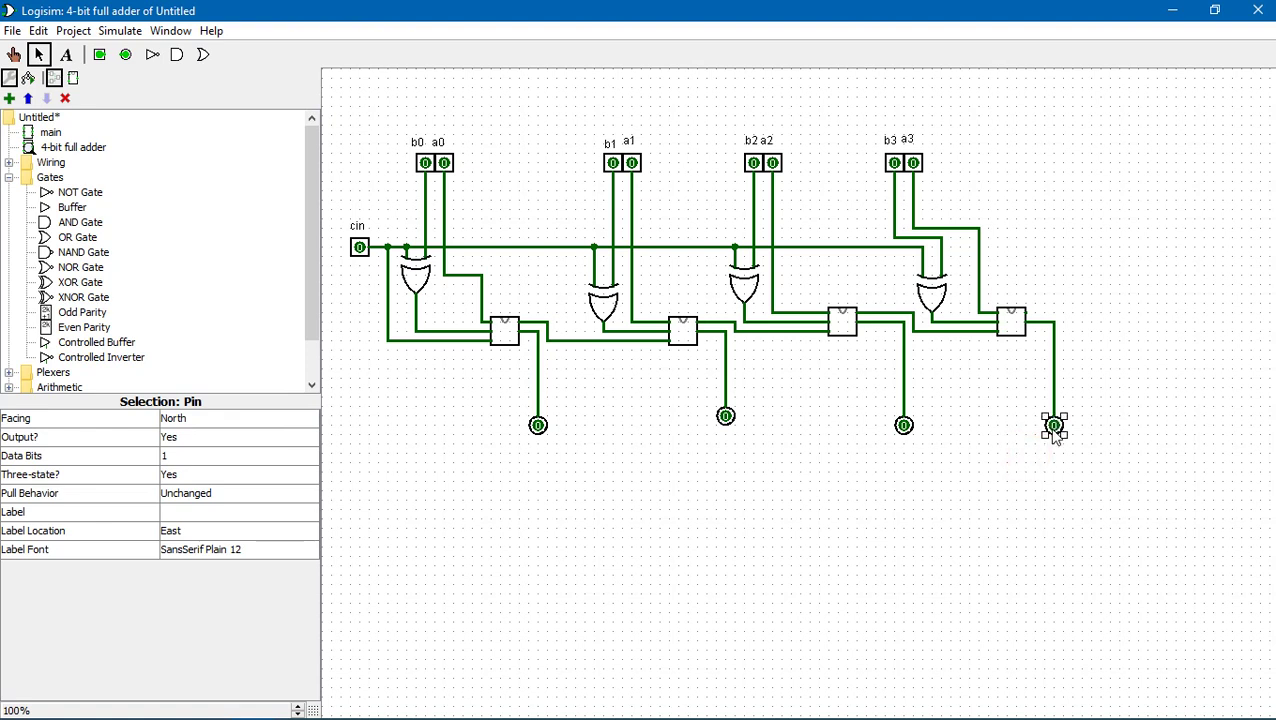
- Extend a horizontal wire from the fourth subcircuit's upper output and end it with a west-facing output pin
{"action": "left_click_drag", "start_coordinate": [1026, 314], "coordinate": [1110, 316]}
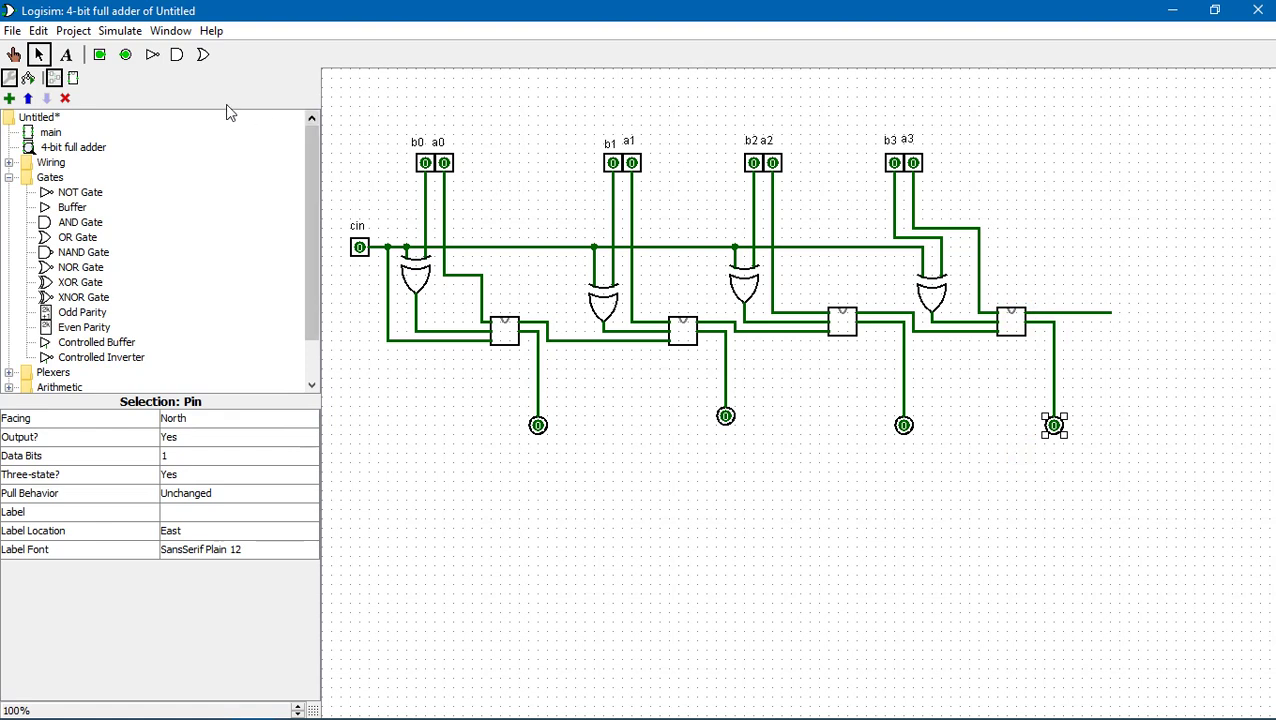
{"action": "left_click", "coordinate": [125, 54]}
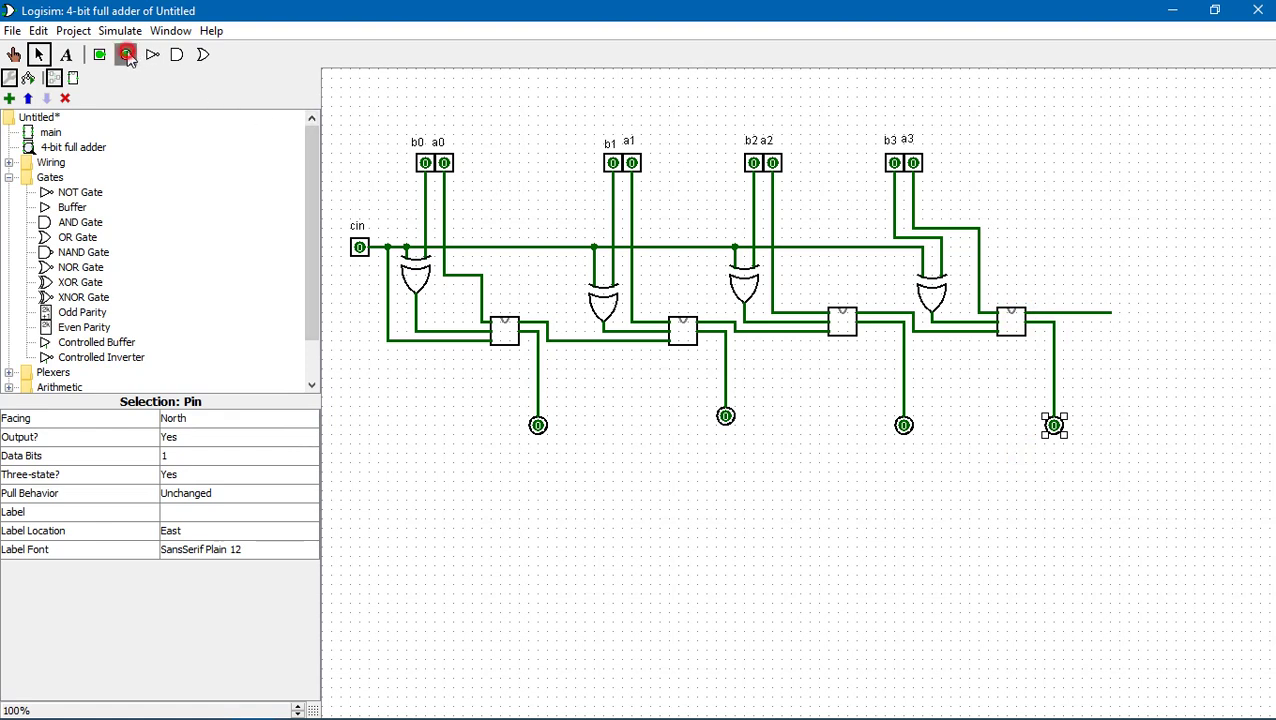
{"action": "left_click", "coordinate": [1116, 316]}
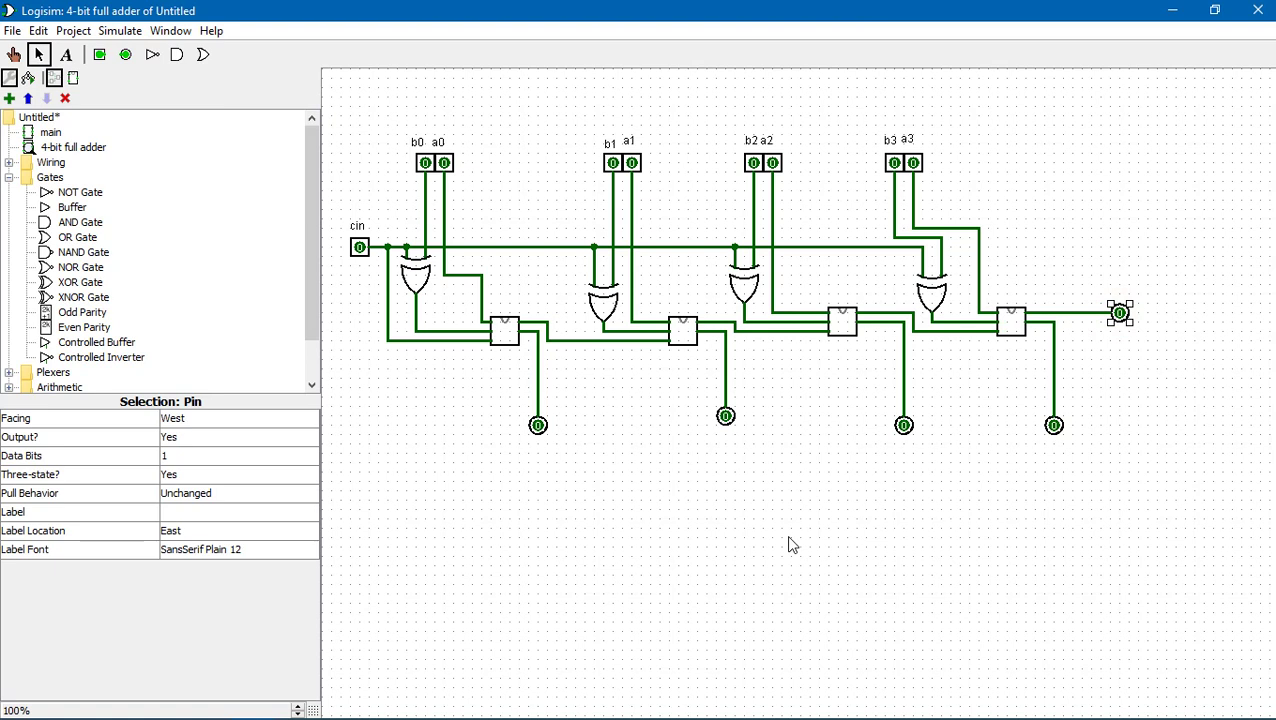
- Add the text labels sum0, sum1, sum2 and sum3 beneath the four north-facing output pins in order
{"action": "left_click", "coordinate": [70, 58]}
{"action": "left_click", "coordinate": [523, 446]}
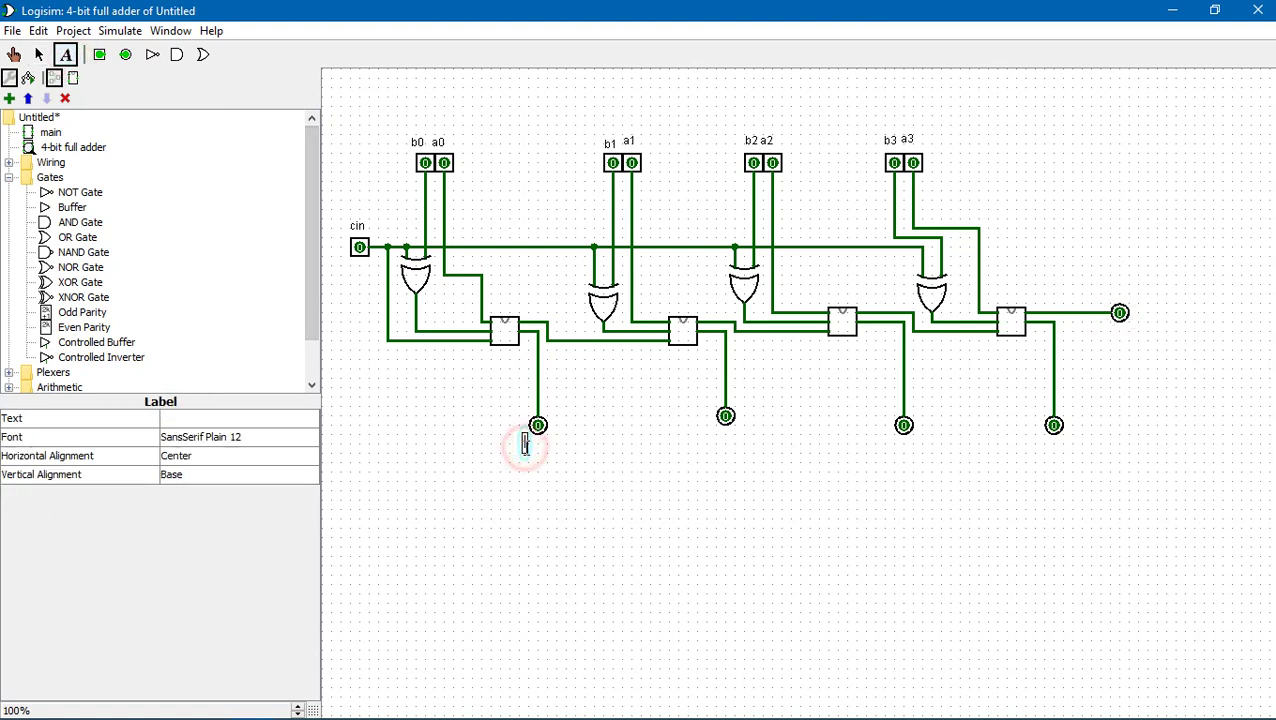
{"action": "type", "text": "sum0"}
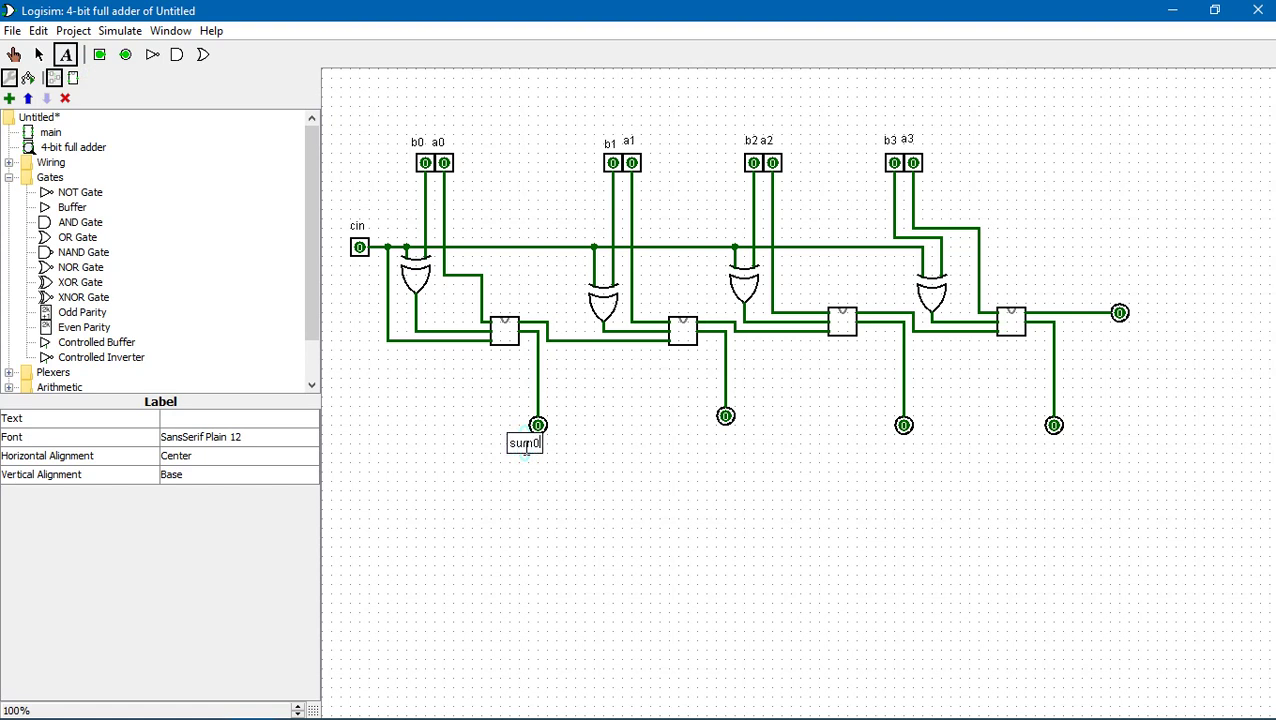
{"action": "left_click", "coordinate": [727, 435]}
{"action": "type", "text": "su"}
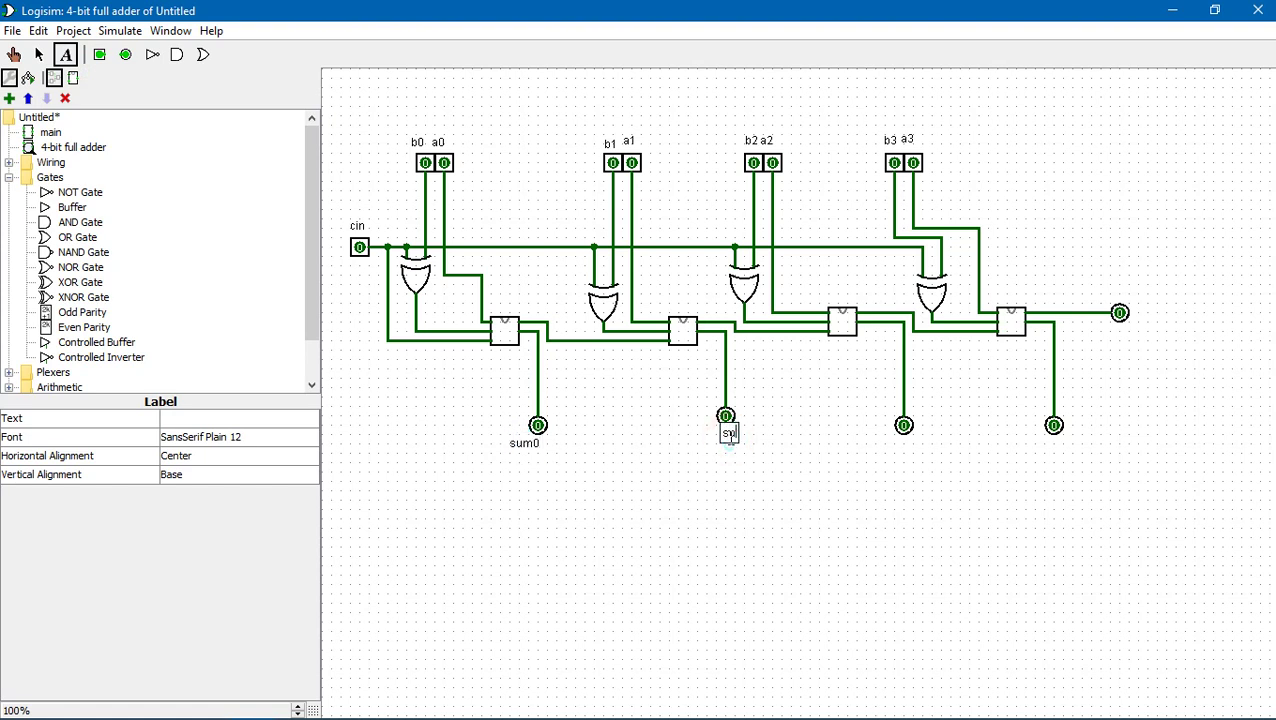
{"action": "type", "text": "m1"}
{"action": "left_click", "coordinate": [895, 445]}
{"action": "type", "text": "sum2"}
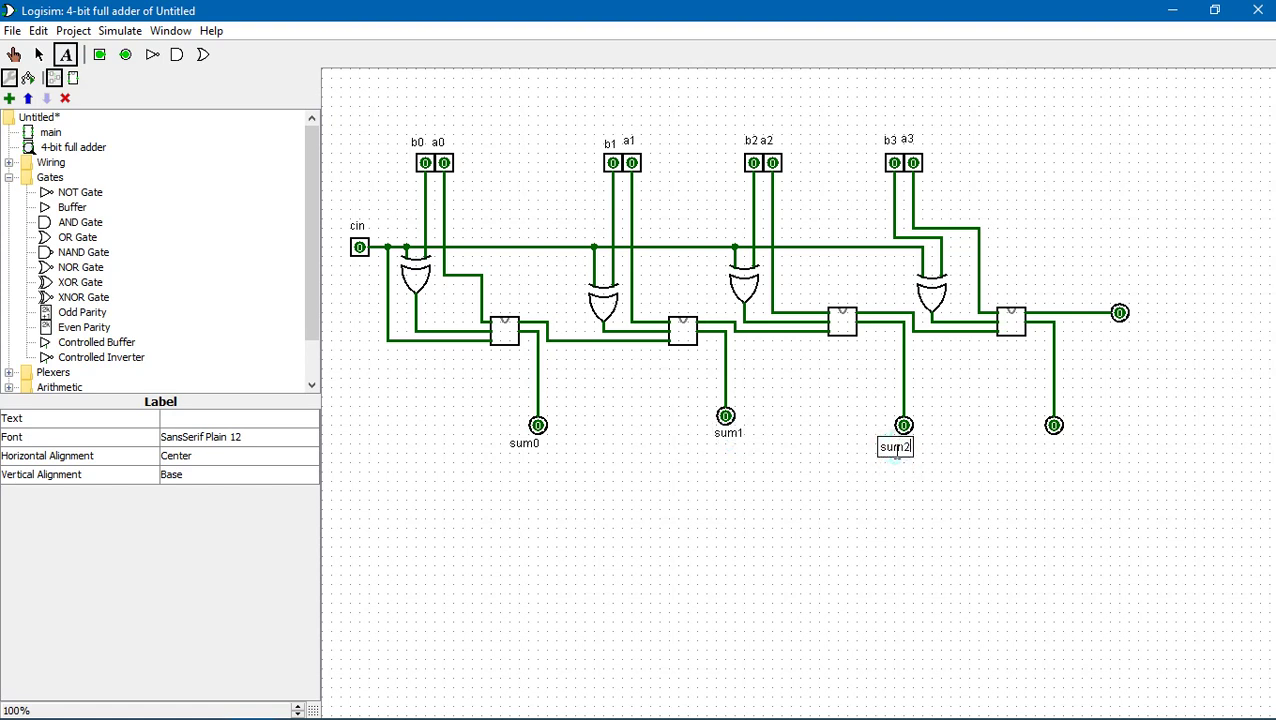
{"action": "left_click", "coordinate": [1055, 446]}
{"action": "type", "text": "sum3"}
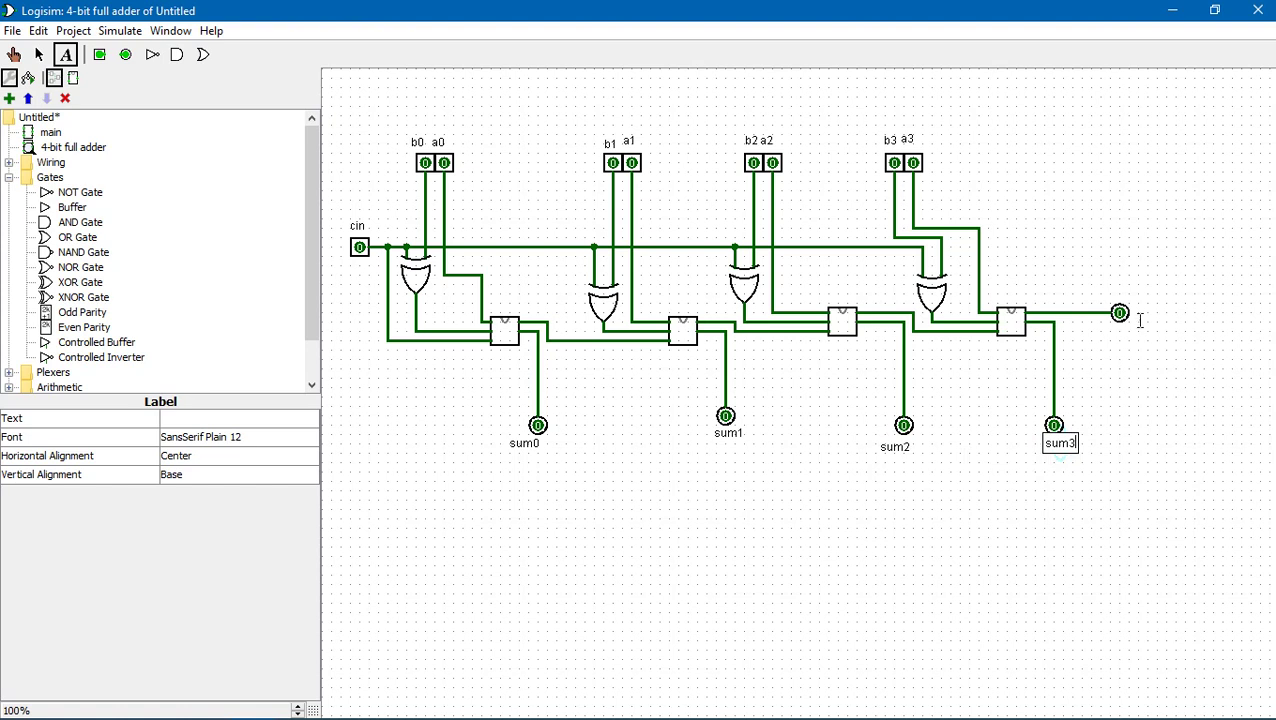
- Label the carry output pin of the fourth subcircuit cout and leave text editing for the Poke tool
{"action": "left_click", "coordinate": [1116, 300]}
{"action": "type", "text": "cout"}
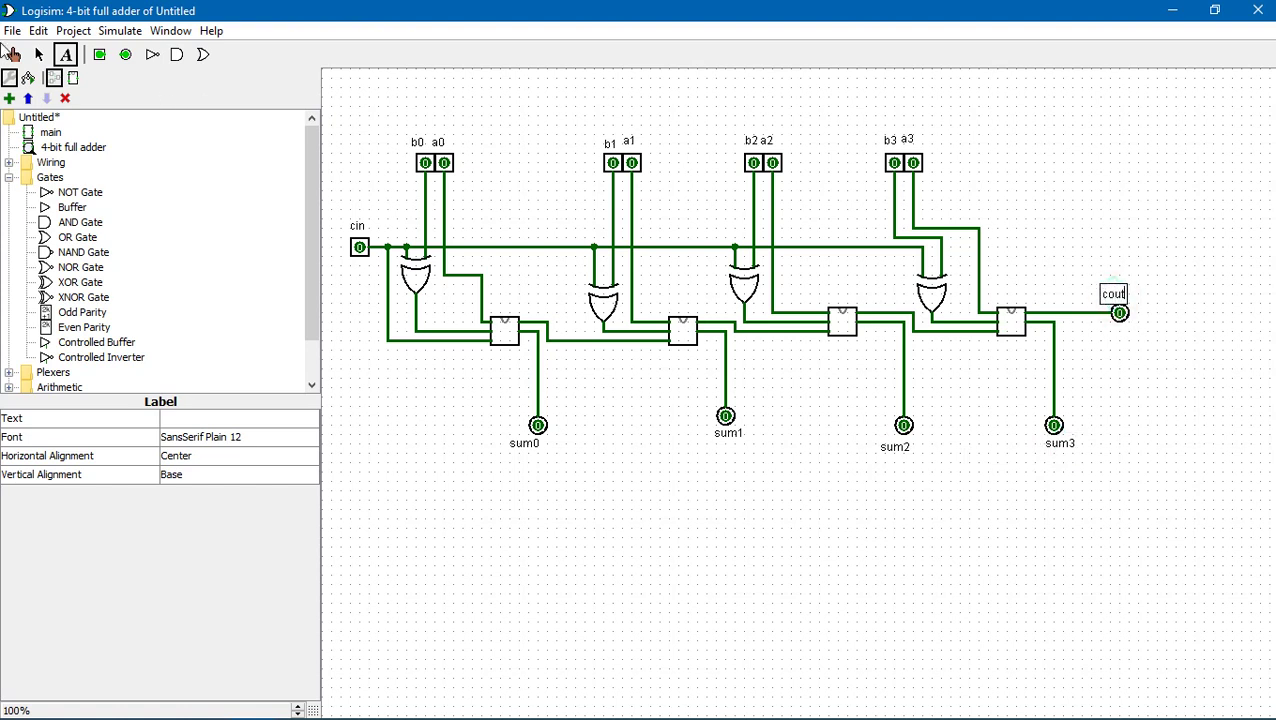
{"action": "left_click", "coordinate": [13, 54]}
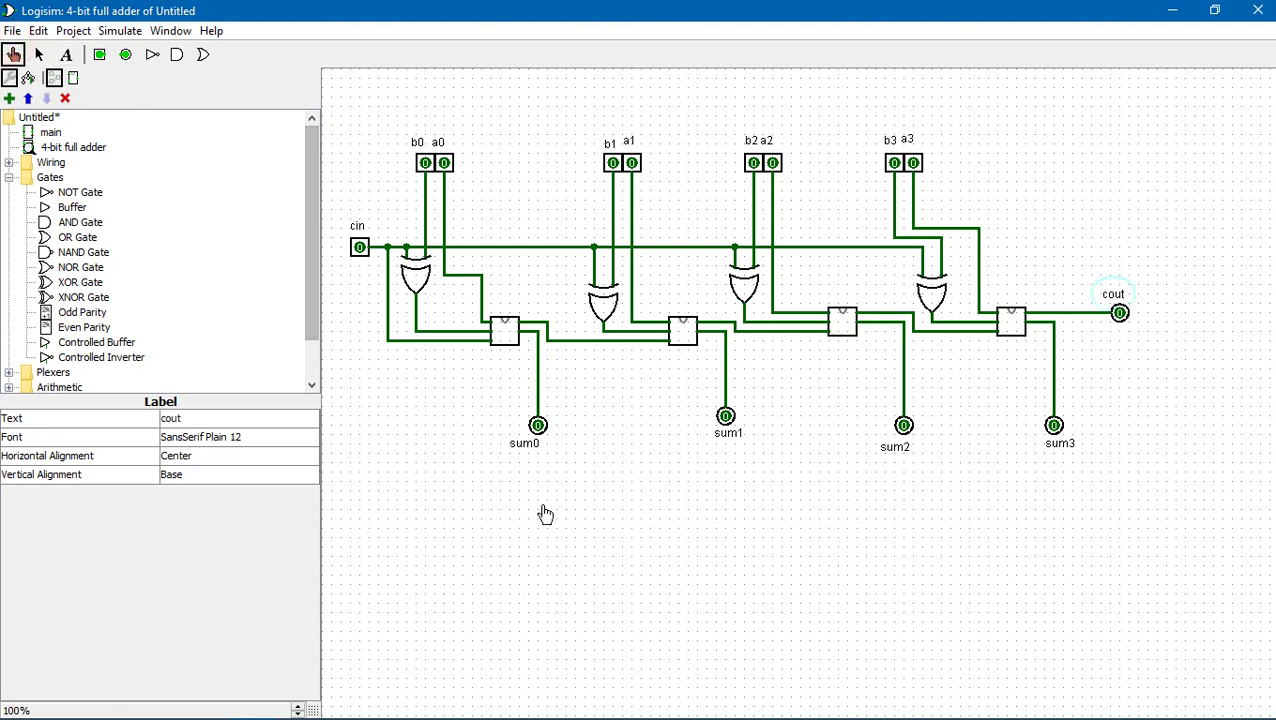